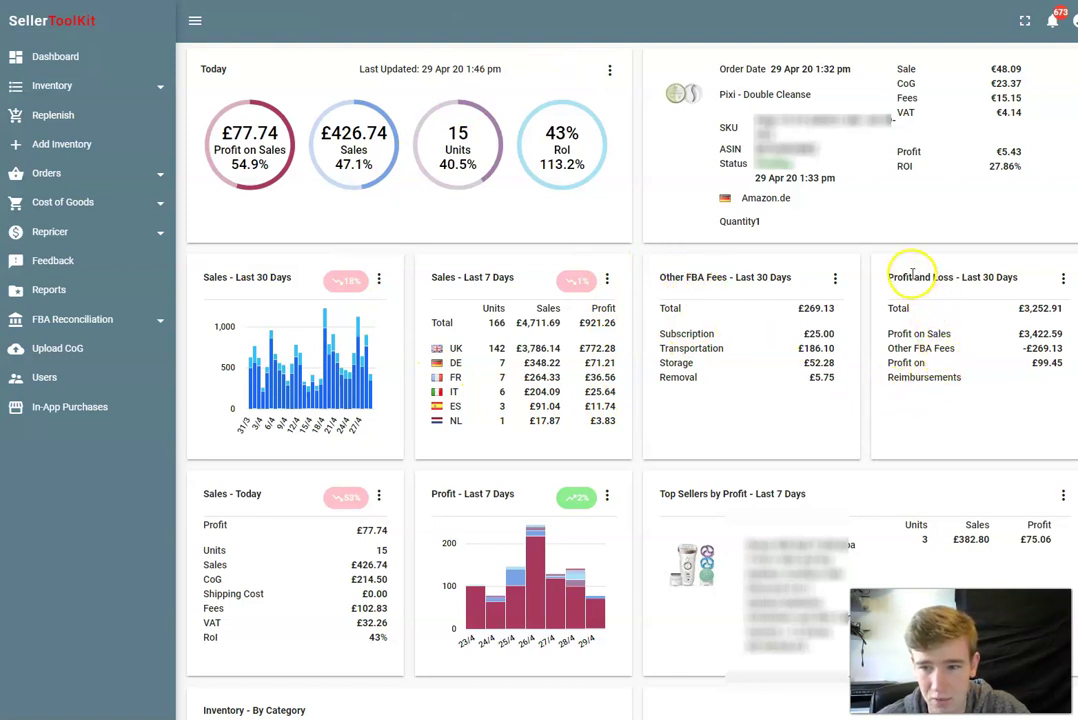
Set the dashboard's Today card to a custom period from 1 March to 31 March 2020.
click(604, 73)
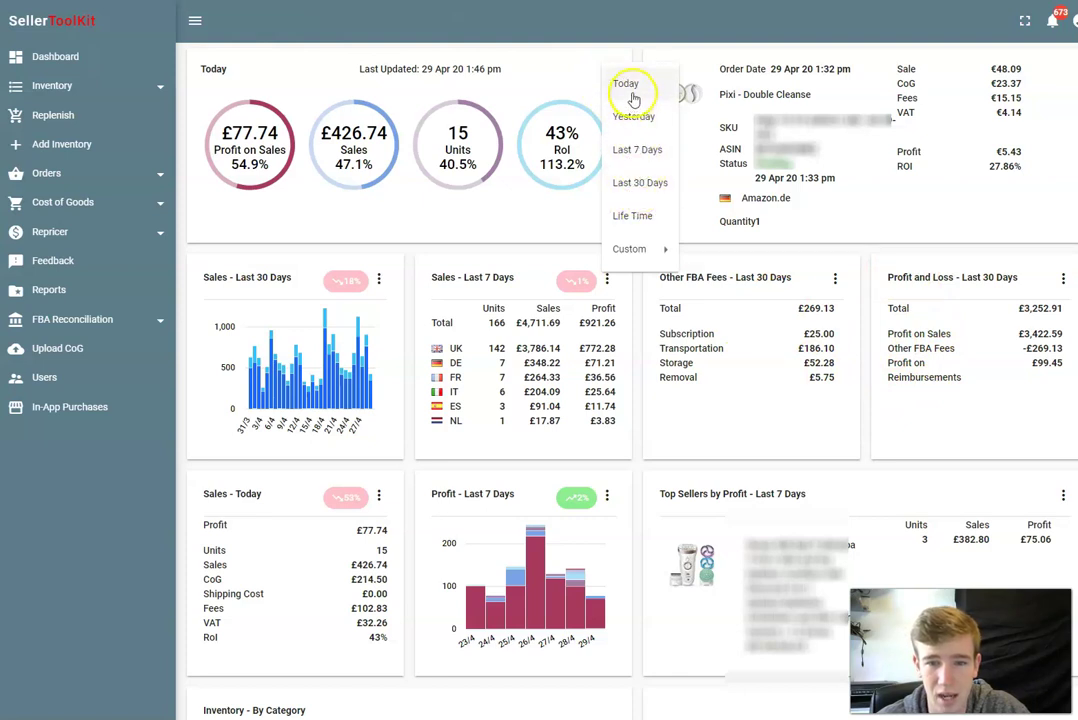
mouse_move(624, 250)
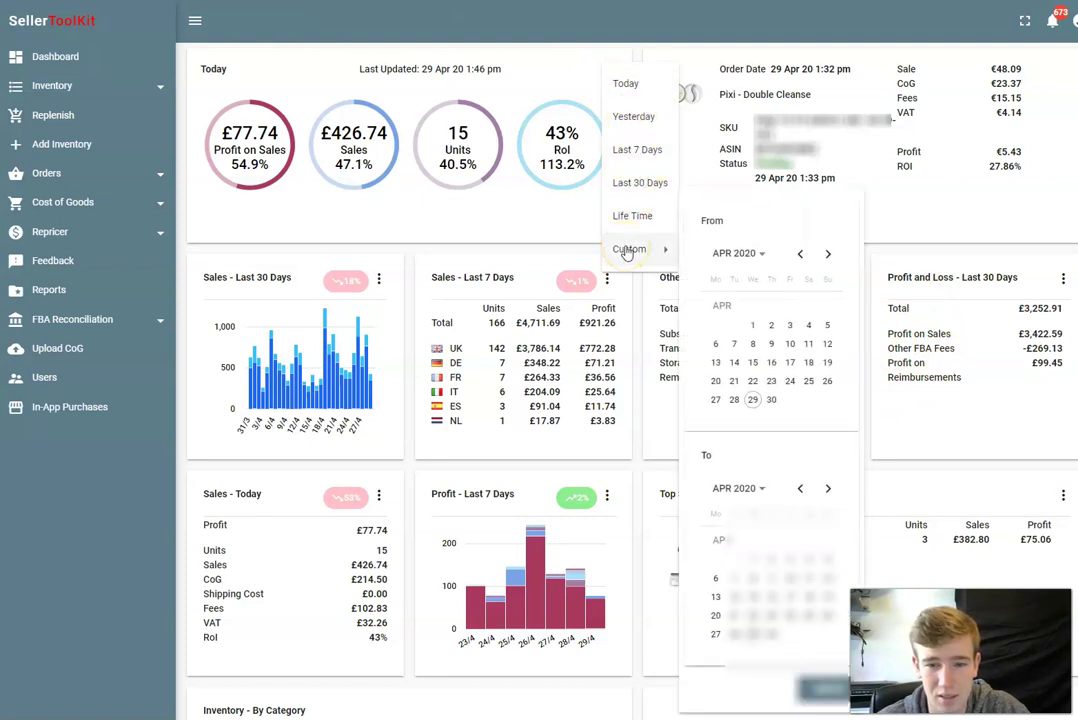
click(800, 254)
click(826, 304)
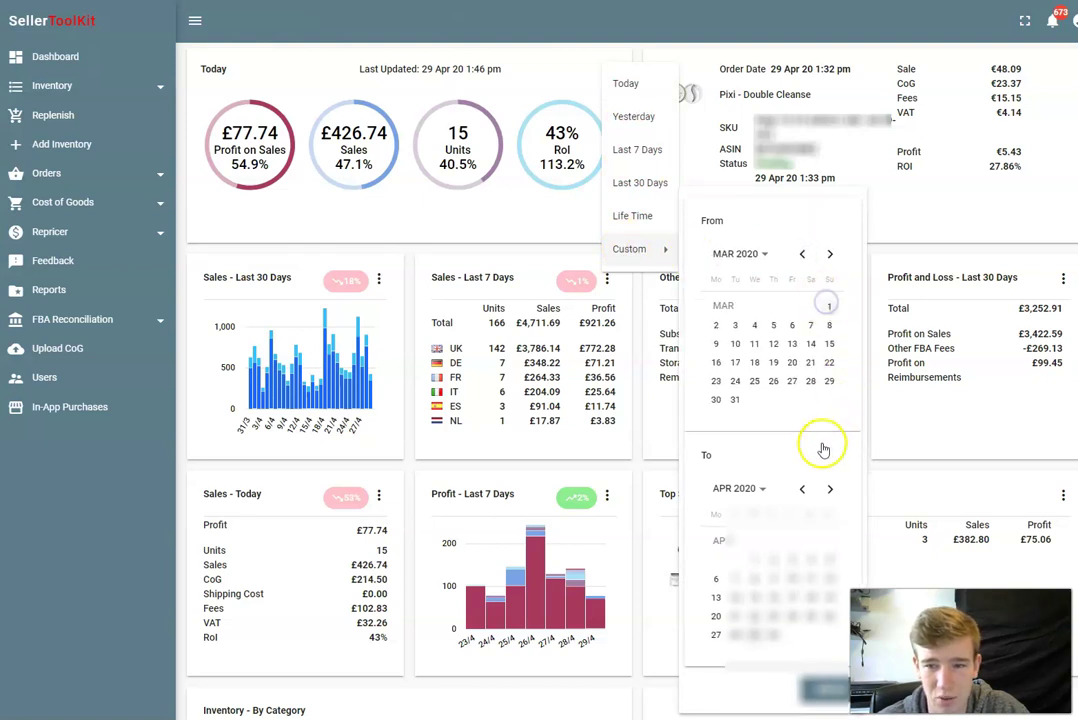
click(799, 500)
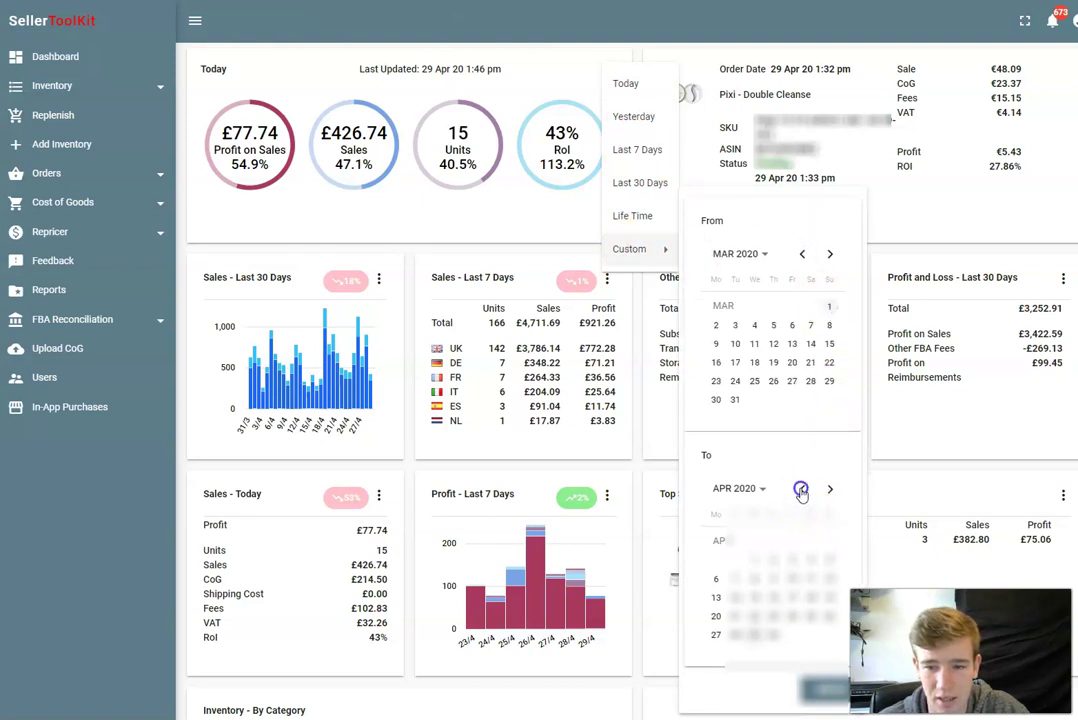
click(802, 489)
click(829, 489)
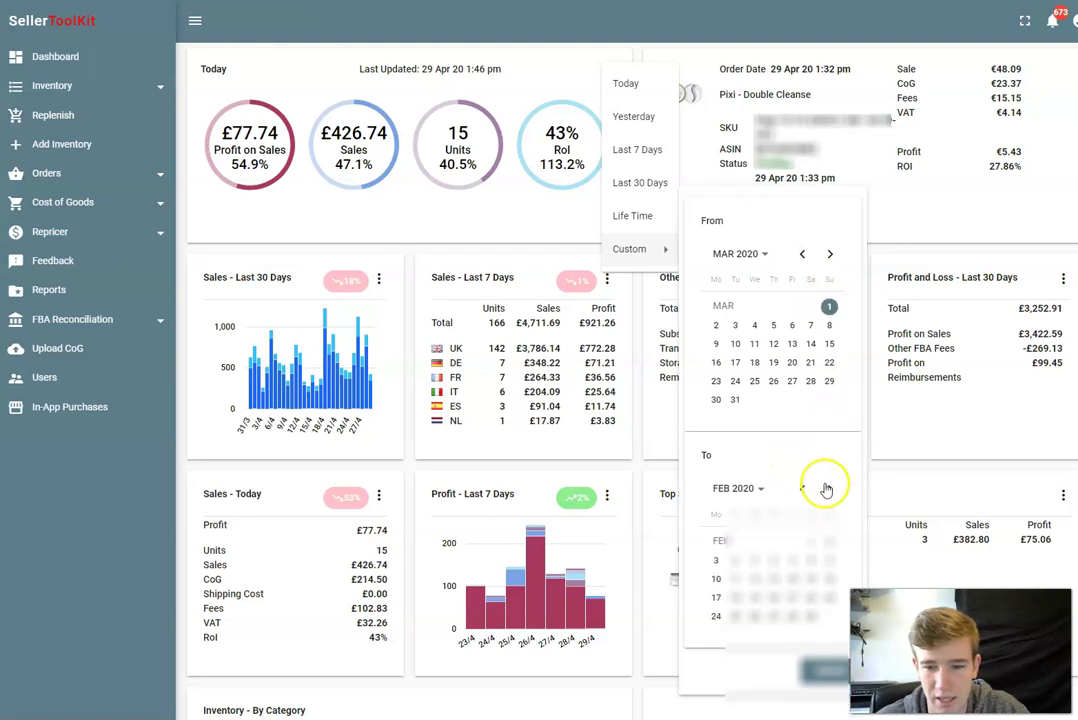
click(808, 637)
click(736, 636)
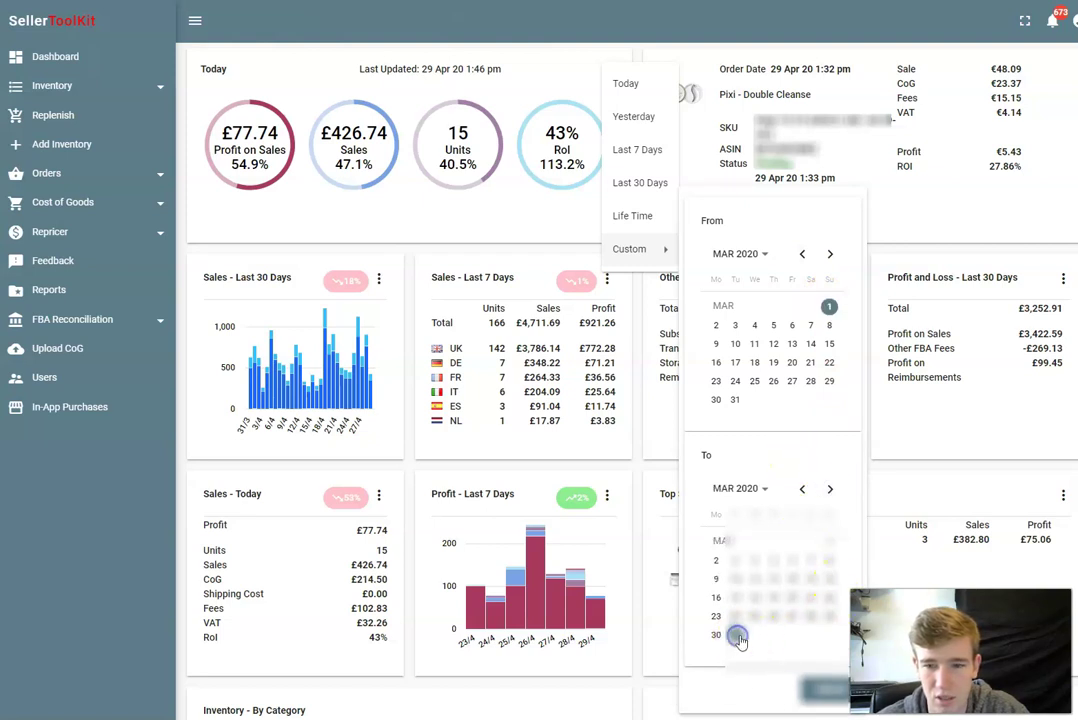
click(817, 688)
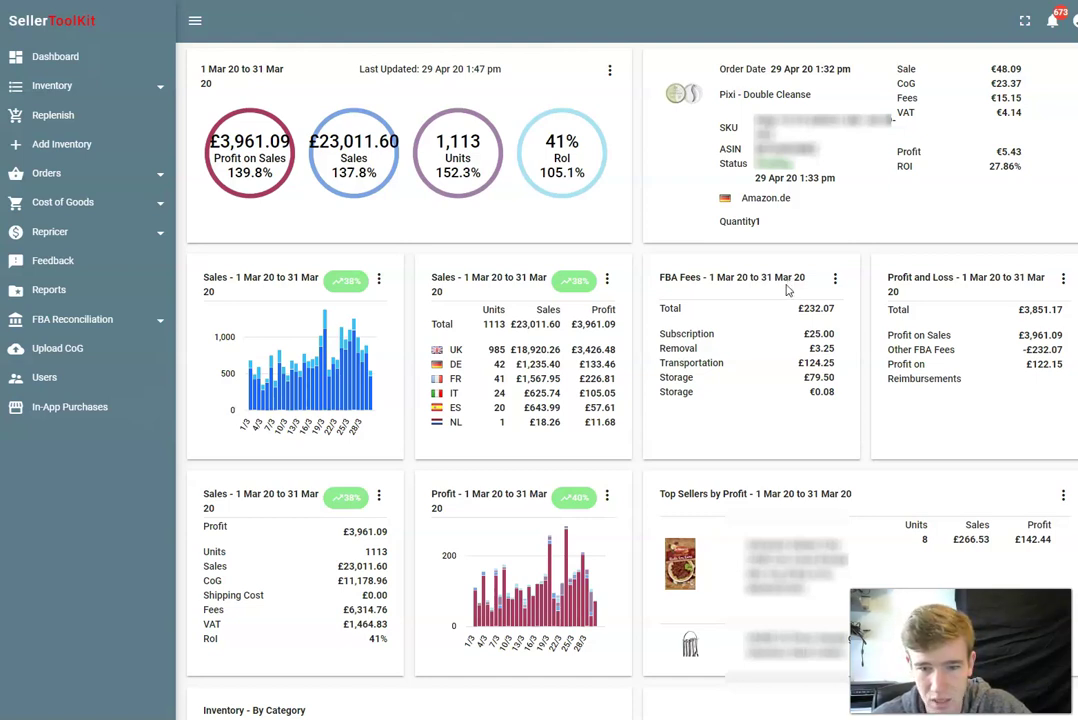
click(740, 275)
scroll(738, 273, down, 3)
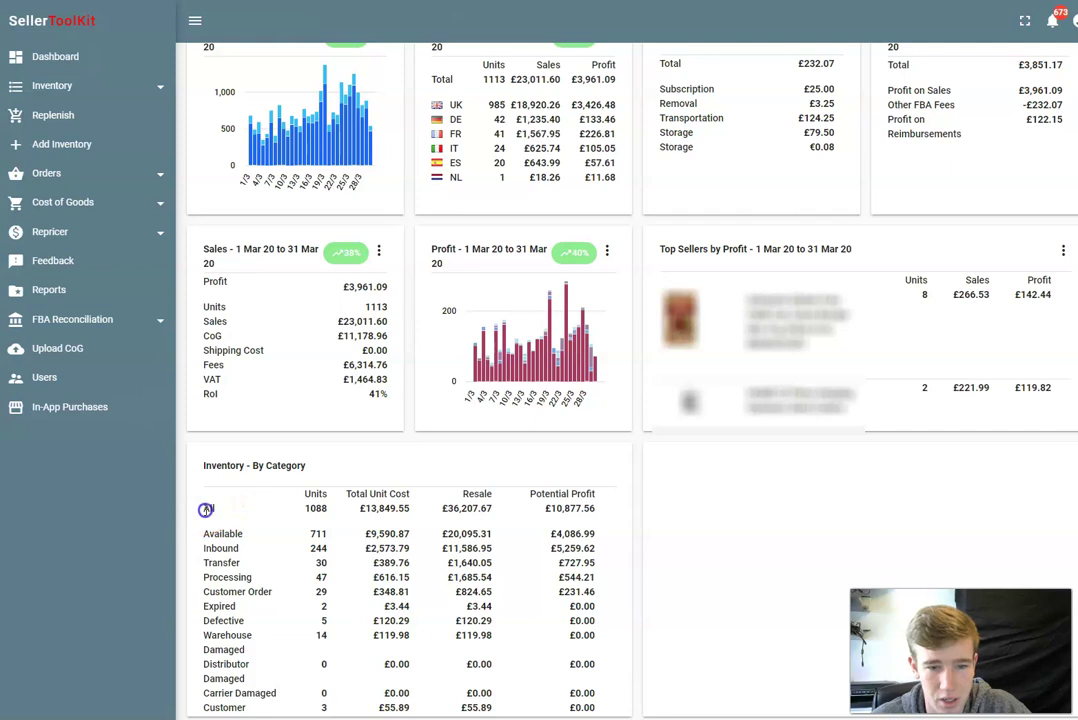
drag(196, 508, 610, 511)
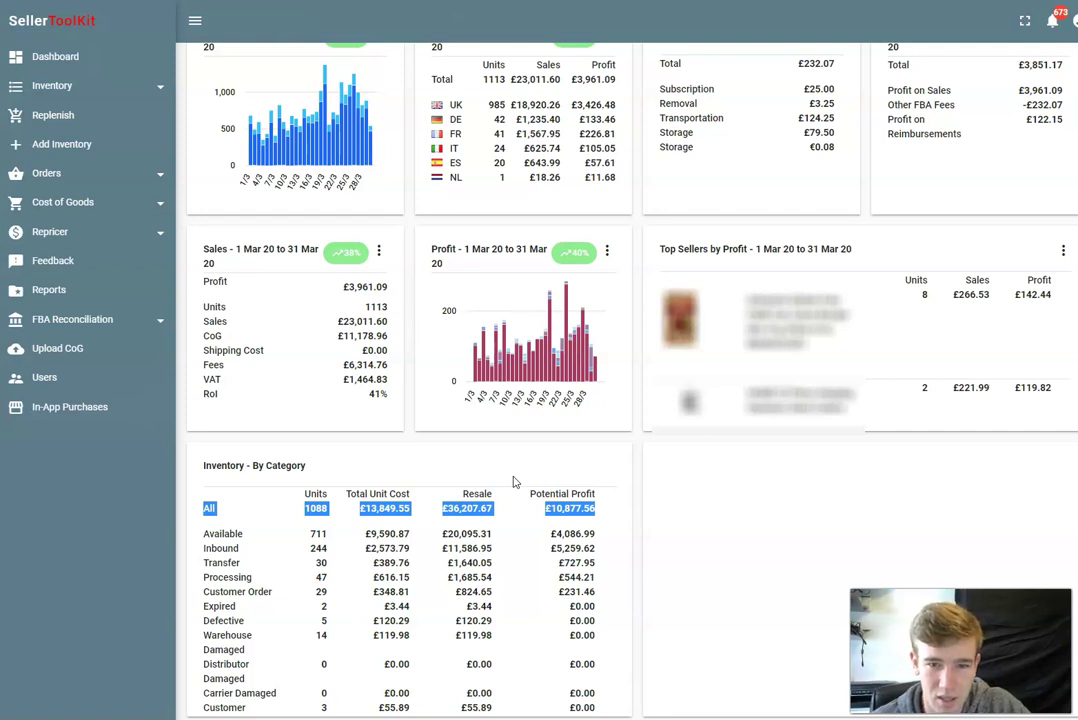
scroll(402, 366, up, 3)
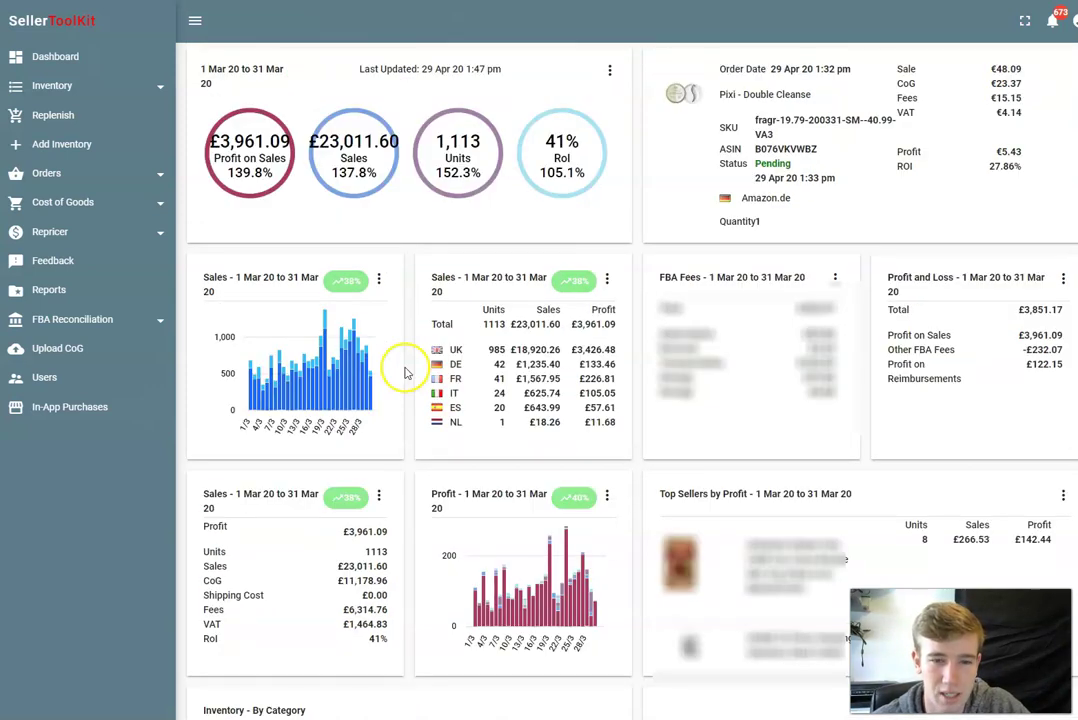
scroll(420, 353, down, 3)
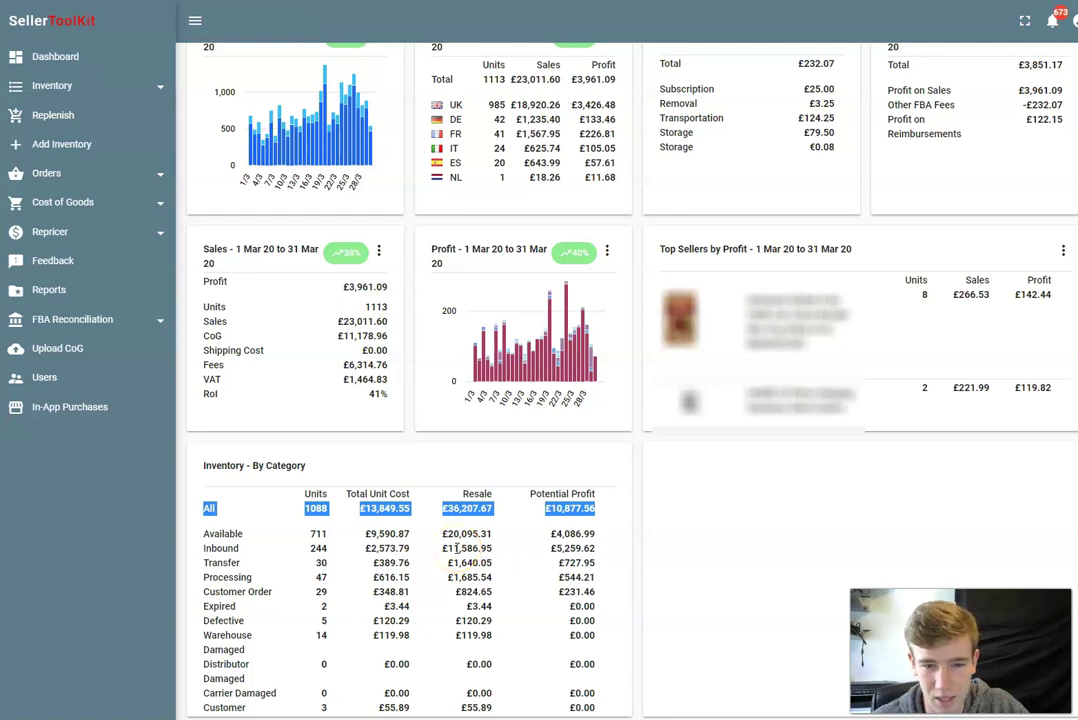
scroll(456, 548, up, 3)
scroll(456, 548, down, 3)
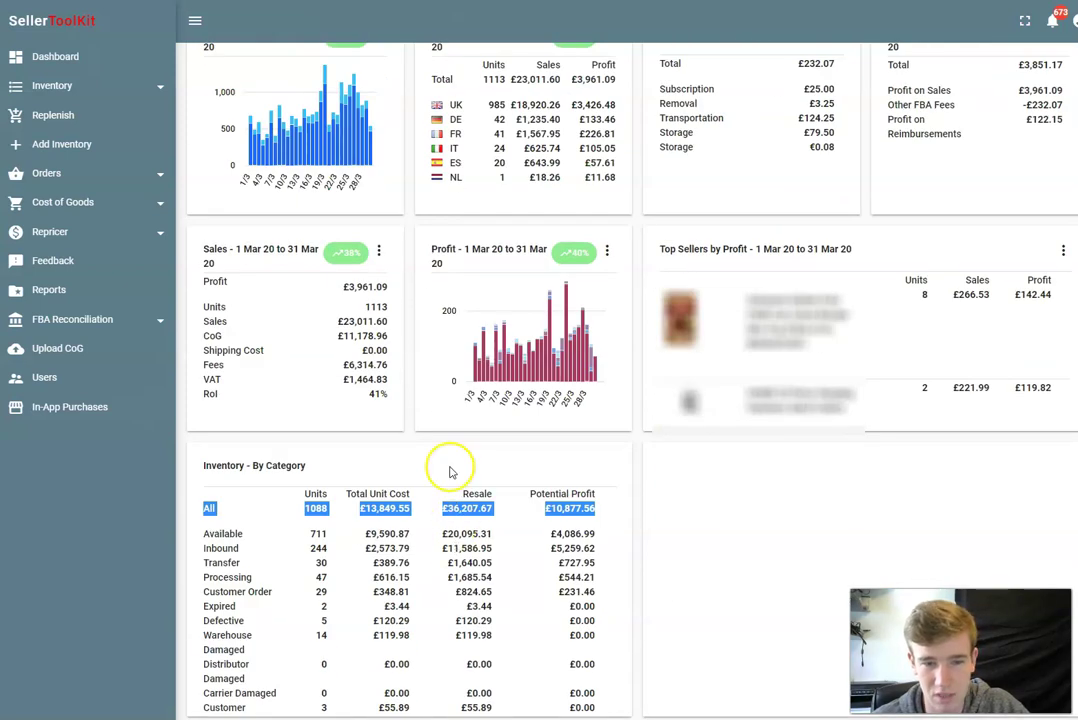
Open Inventory and list all 1622 products.
click(57, 95)
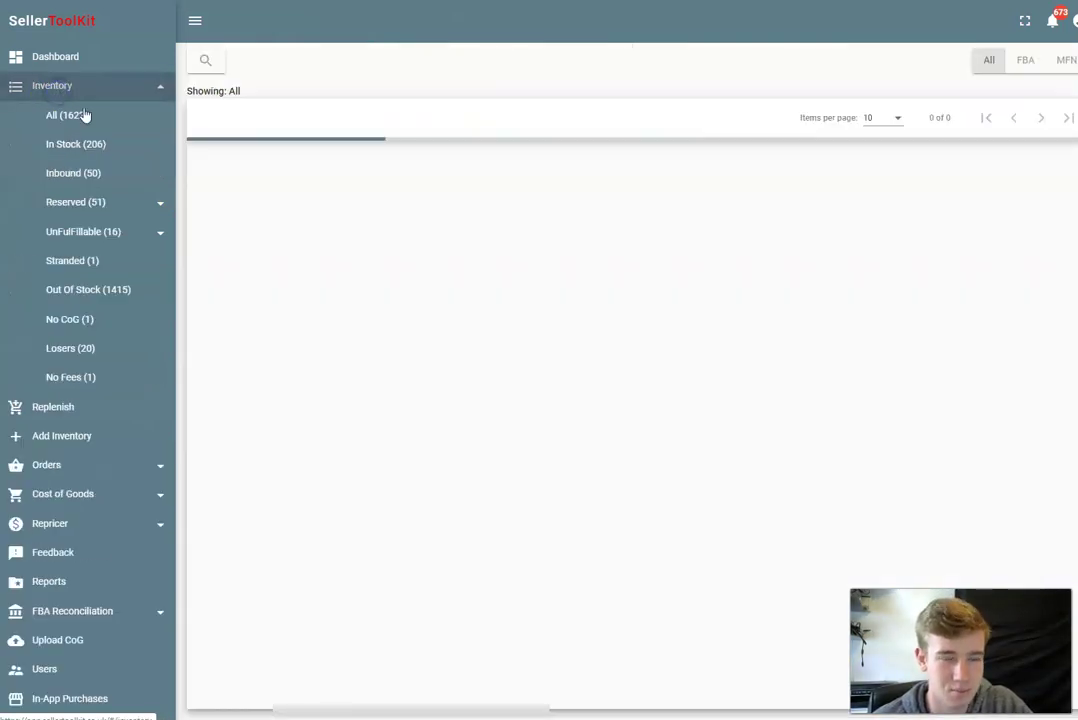
click(88, 116)
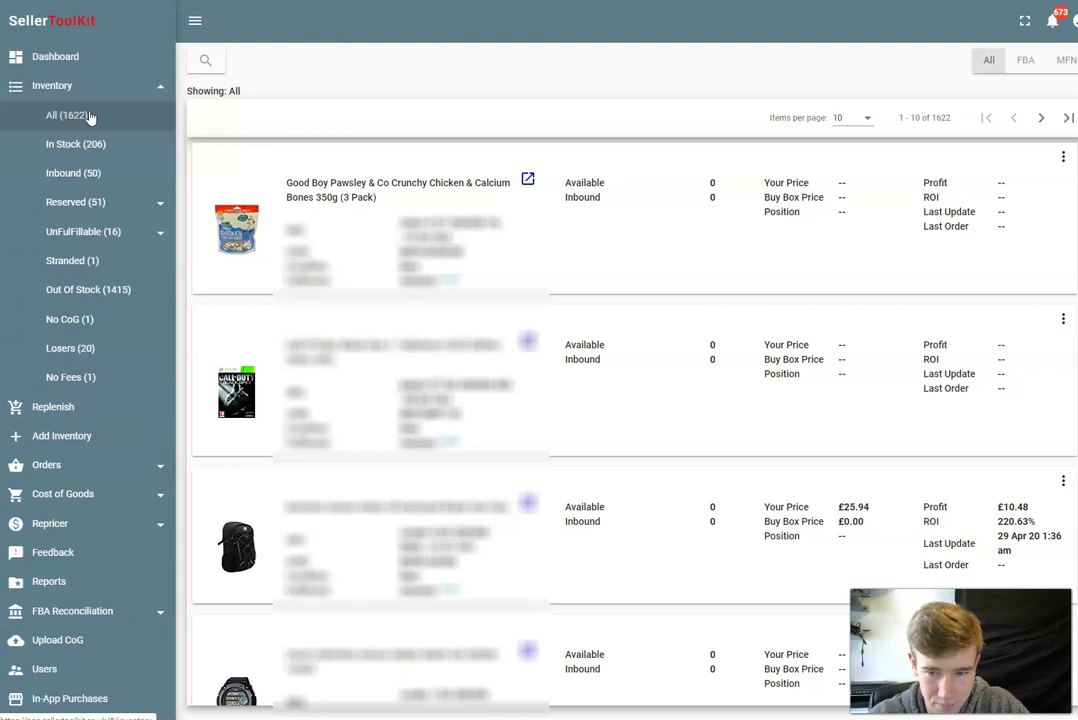
click(90, 232)
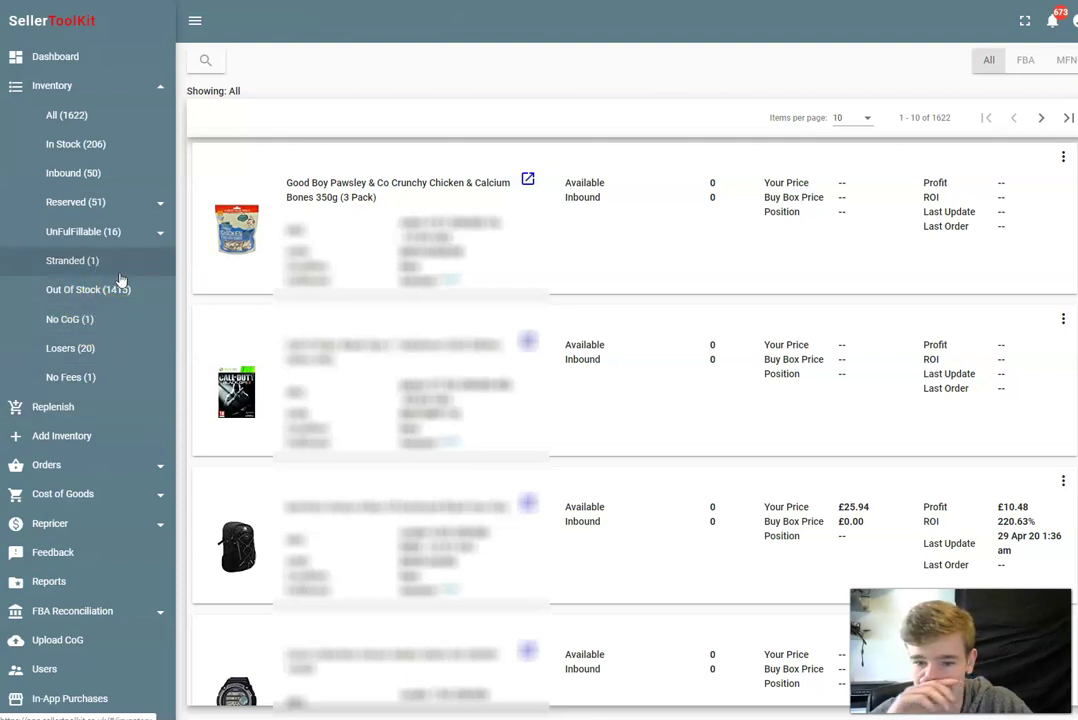
Open the Replenish page and review its 1 - 5 of 100 item count.
click(72, 410)
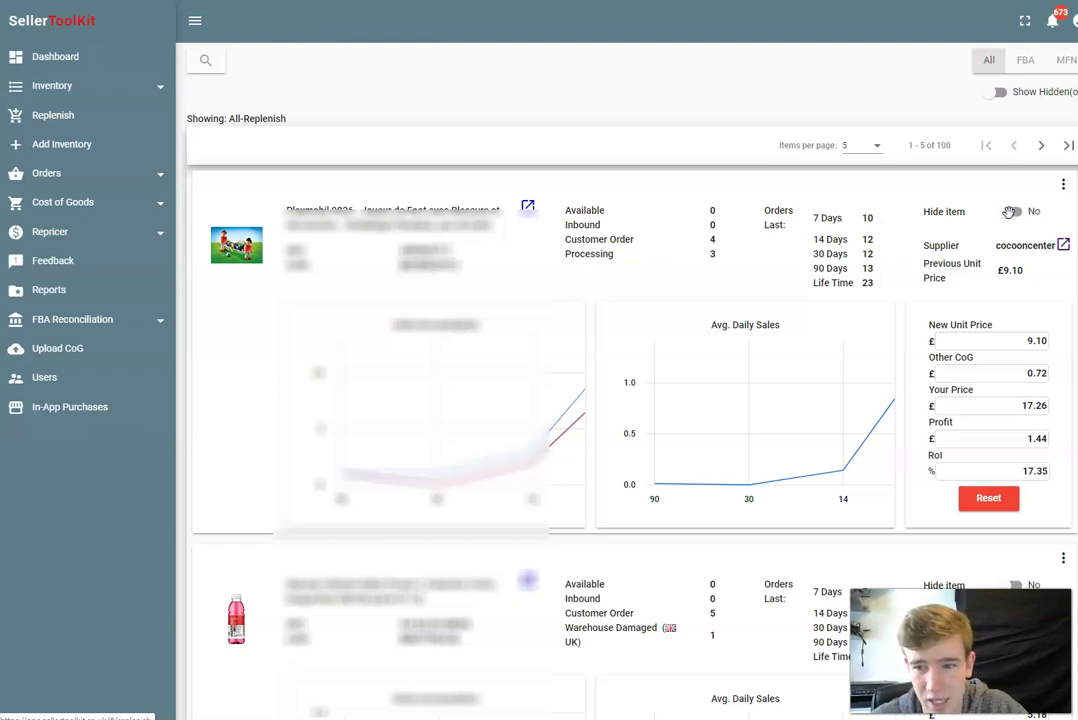
scroll(866, 238, down, 2)
scroll(866, 238, up, 2)
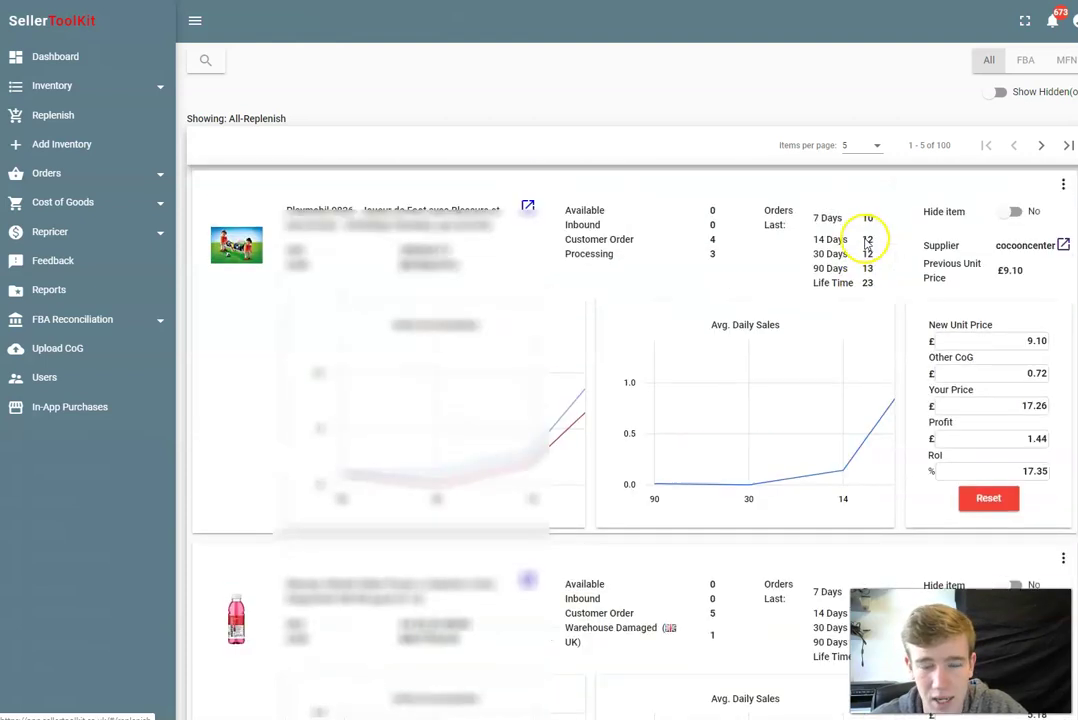
drag(950, 145, 909, 148)
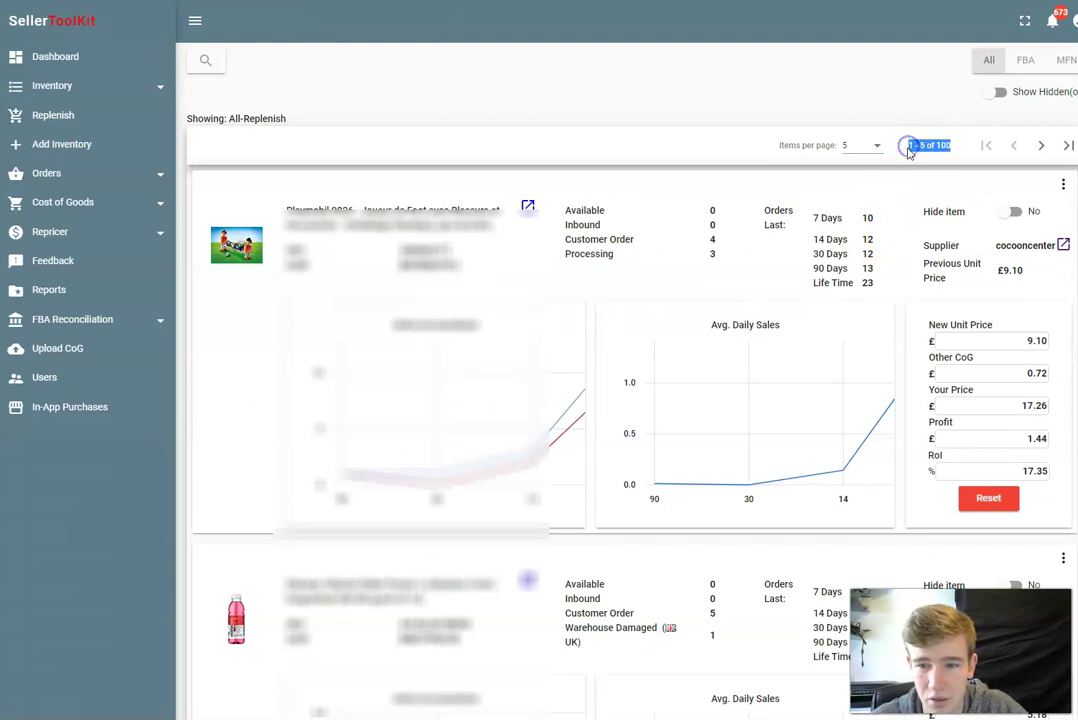
click(909, 150)
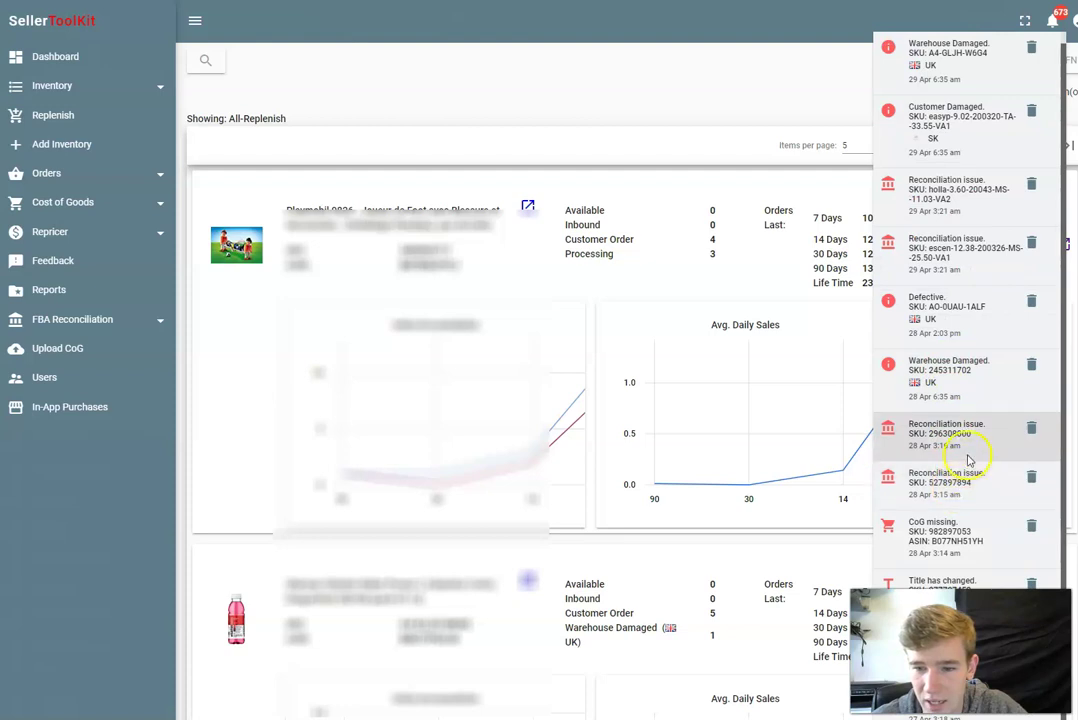
Scroll through the notifications, then dismiss the dropdown to reveal the Replenish page.
scroll(957, 492, down, 3)
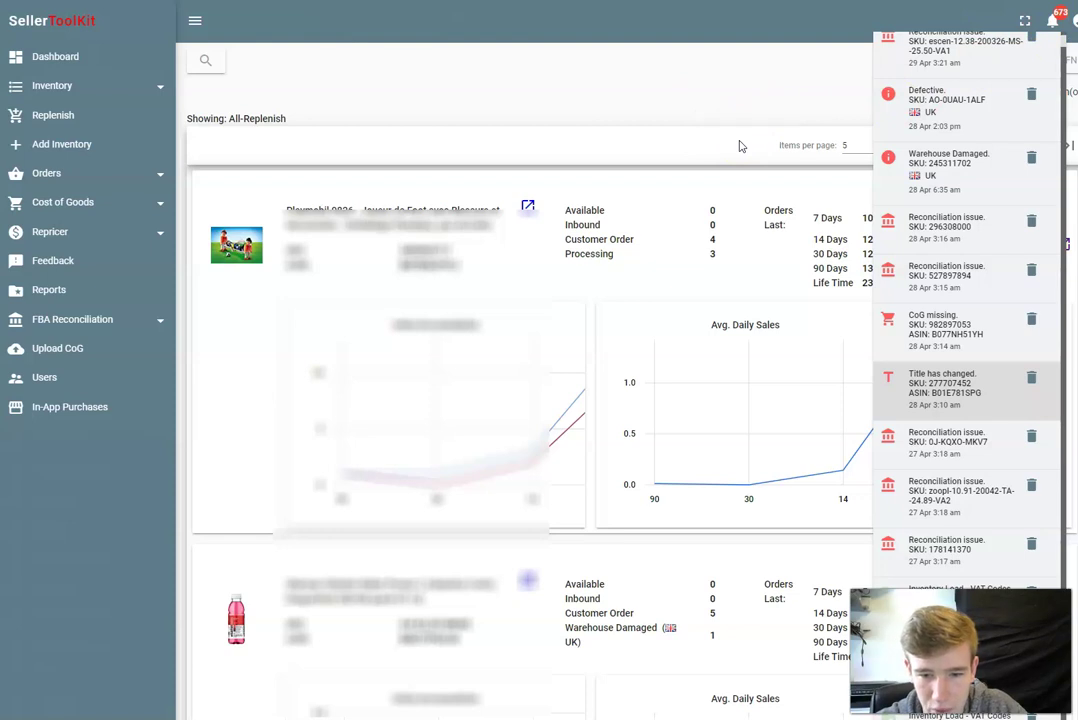
click(739, 146)
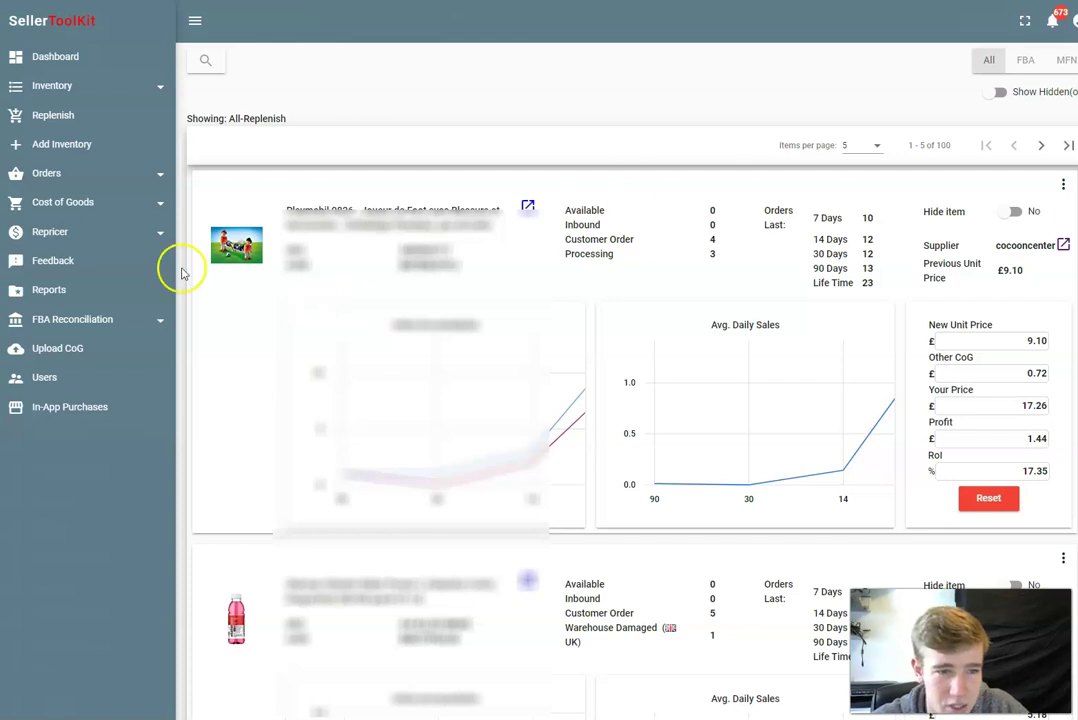
On Reports, begin a UK Inventory Load - VAT Codes report request, then cancel it.
click(57, 291)
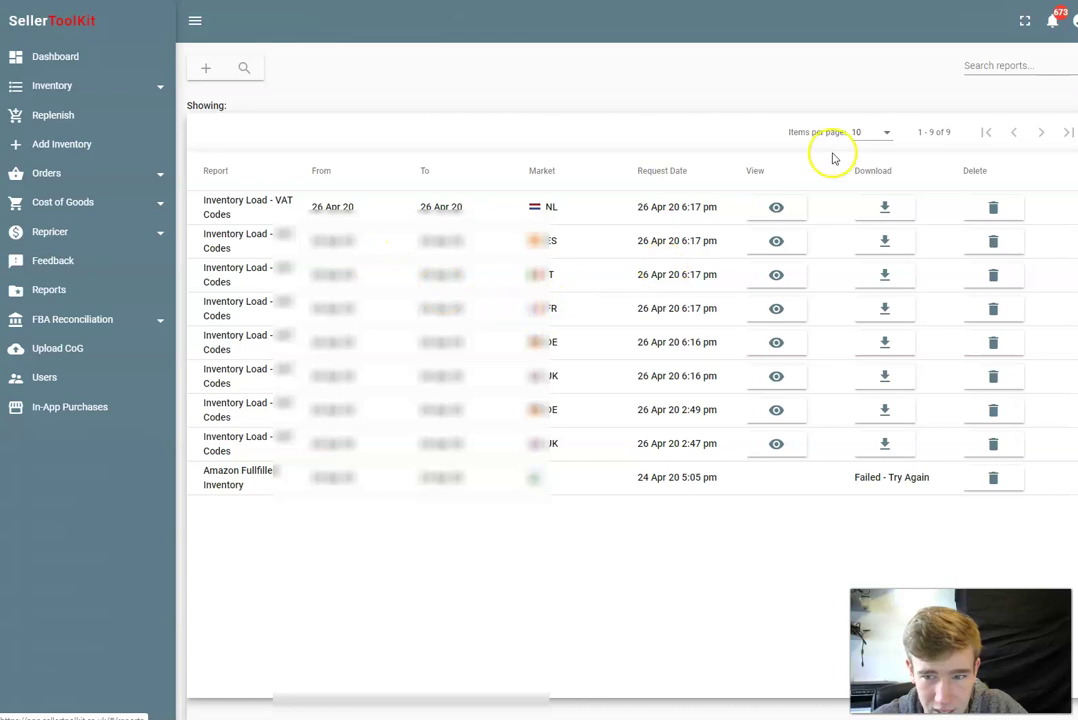
click(203, 73)
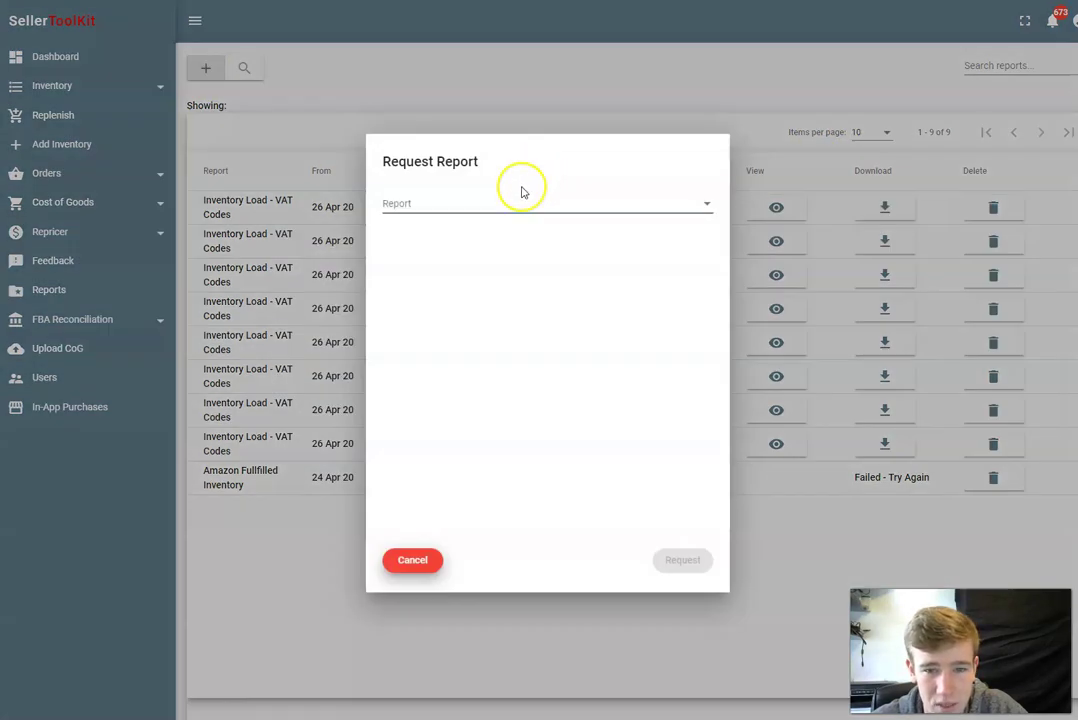
click(515, 199)
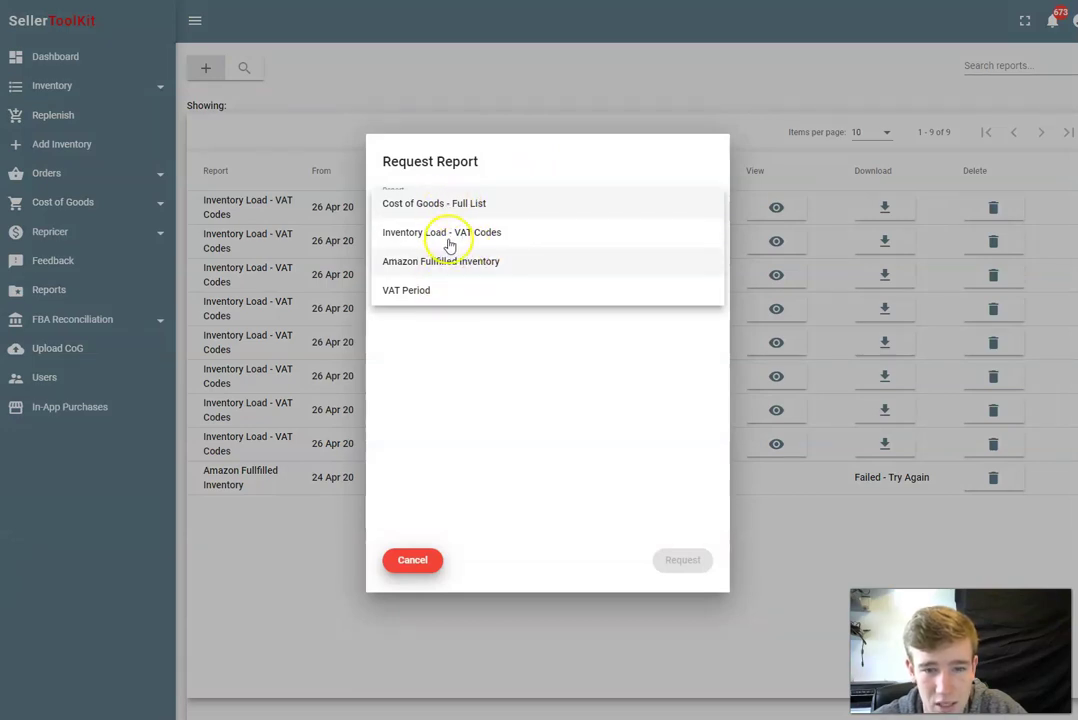
click(451, 233)
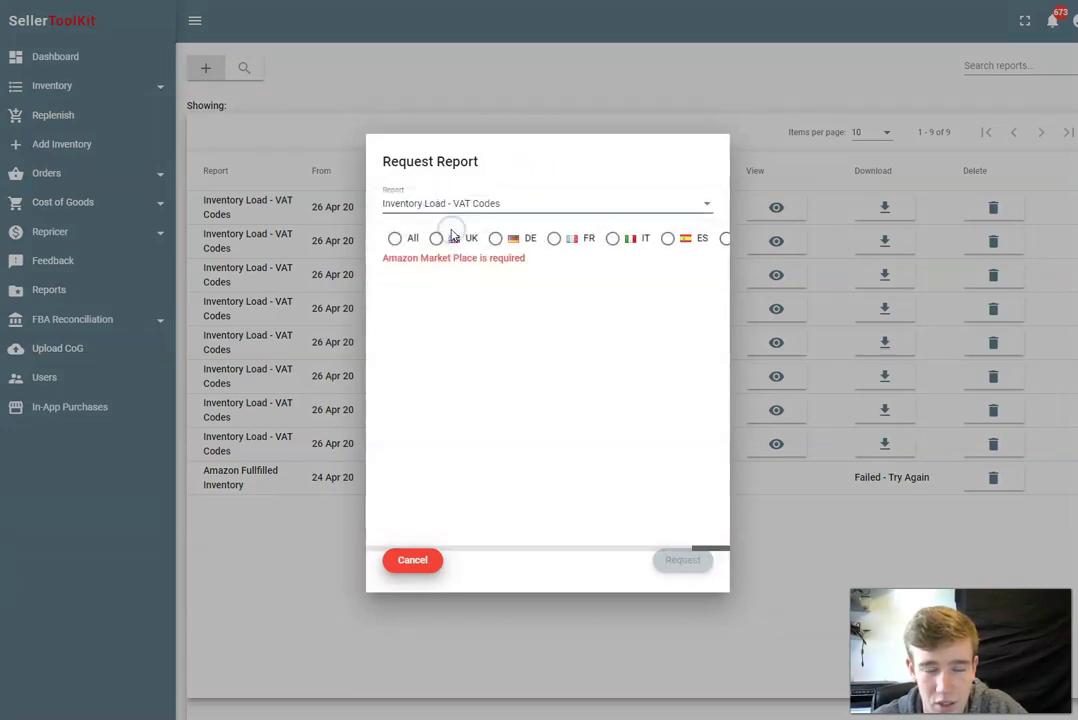
click(436, 239)
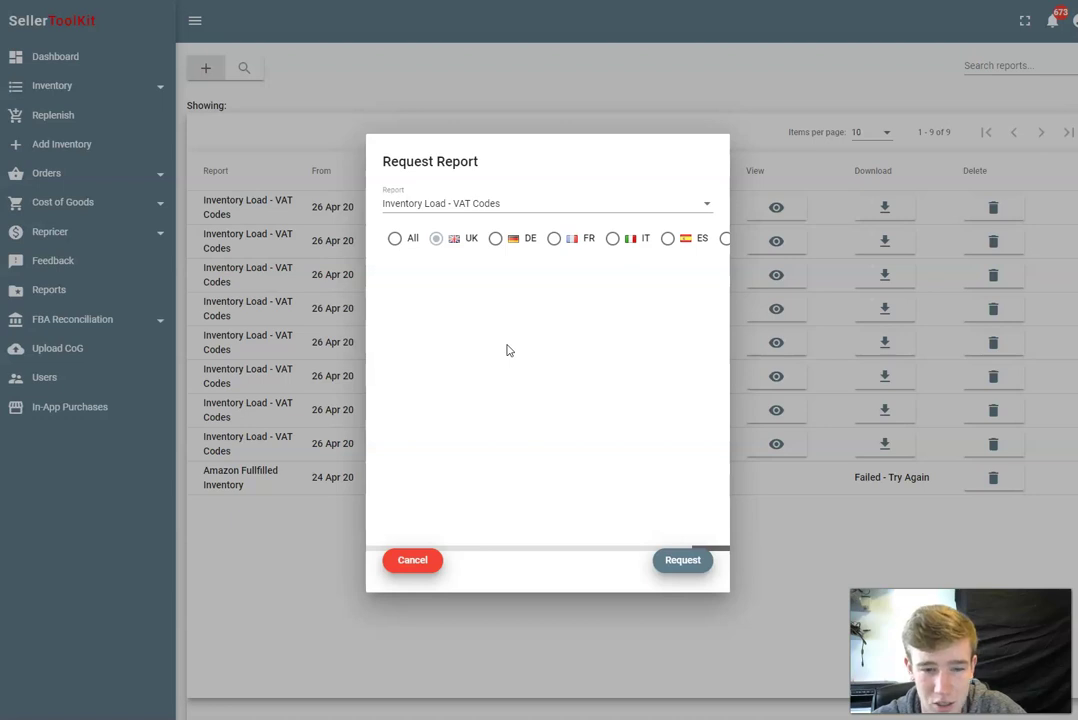
click(411, 559)
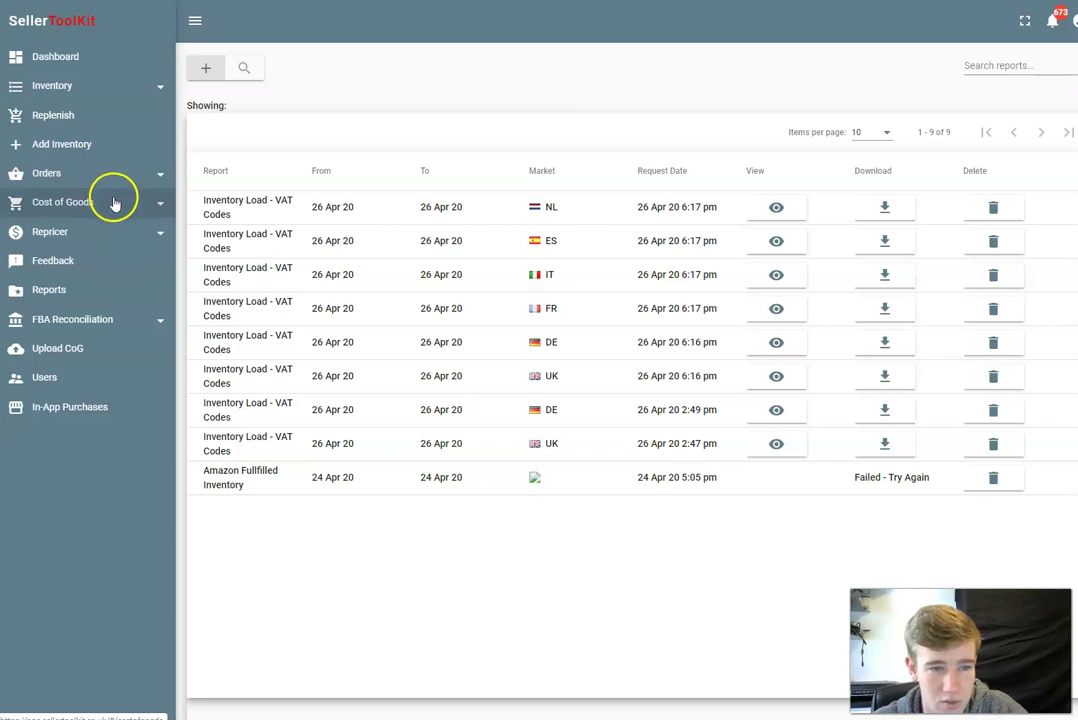
Open the Orders list showing all 6,005 orders.
click(118, 177)
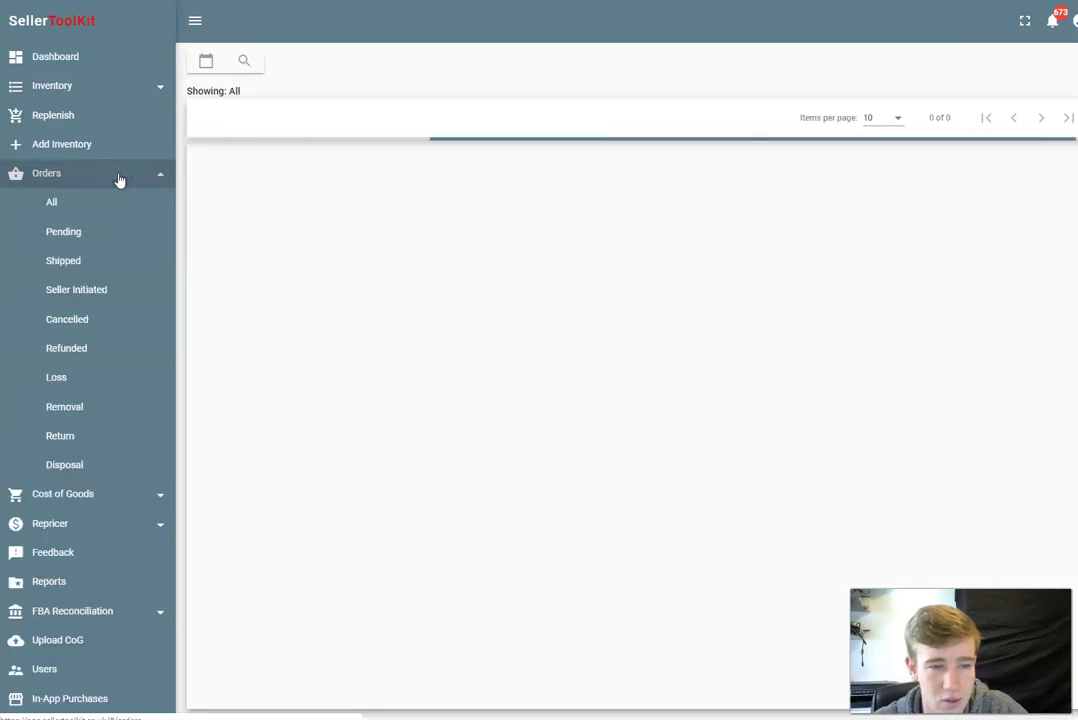
click(97, 352)
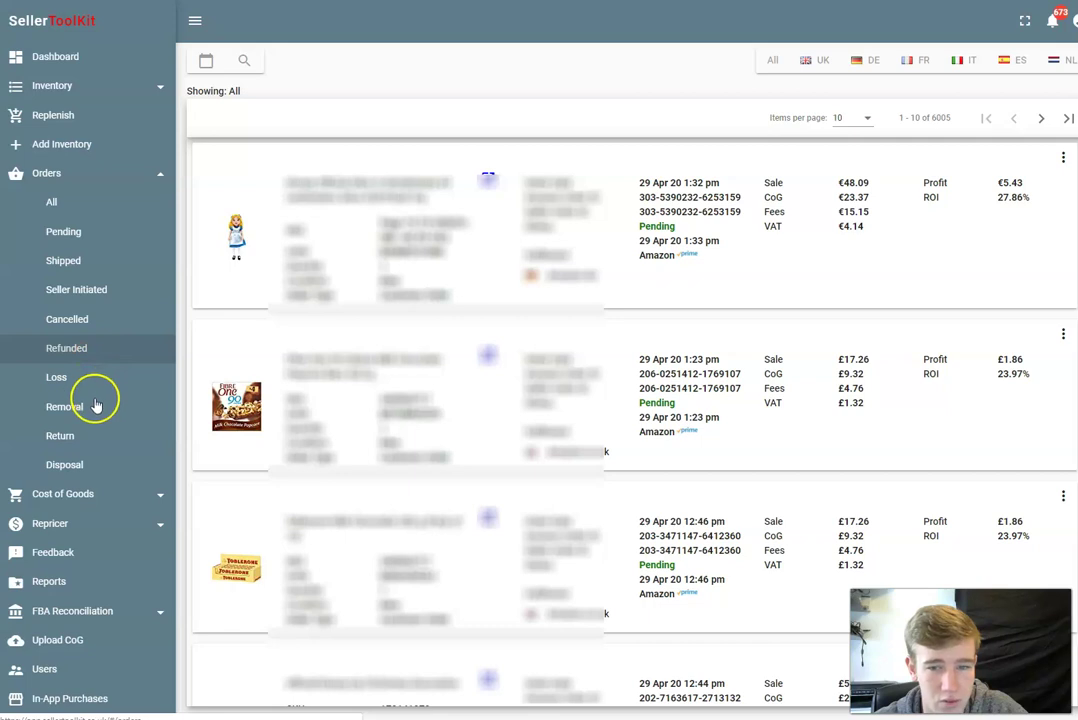
click(65, 500)
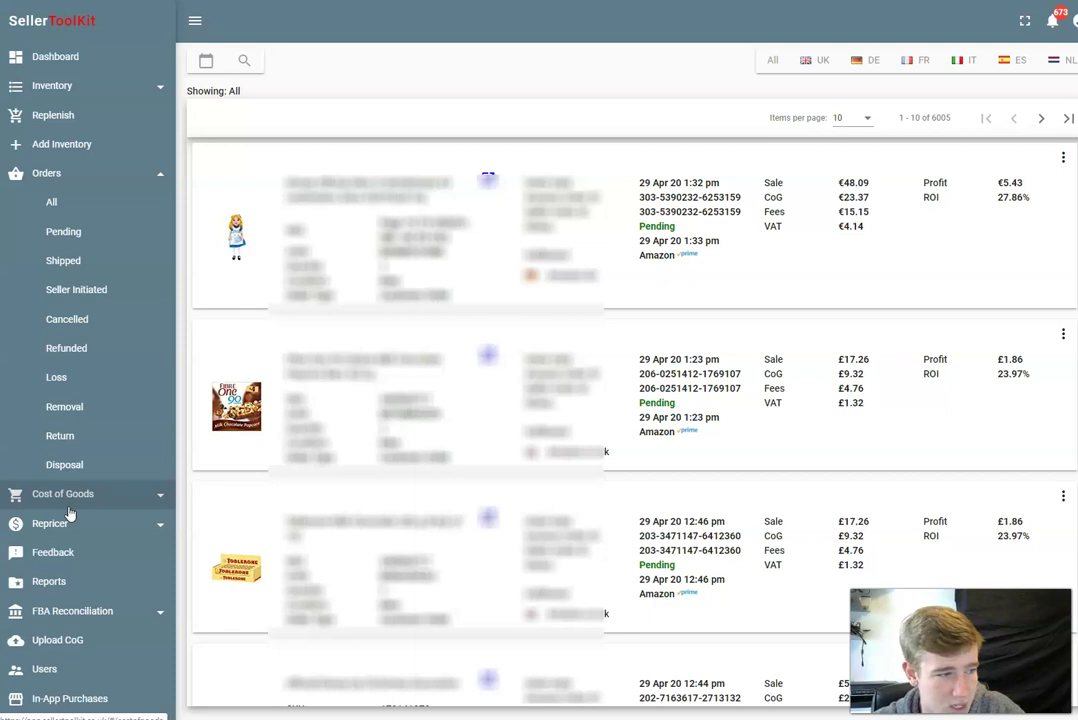
Open the Feedback page and highlight the text of the four negative comments.
click(60, 551)
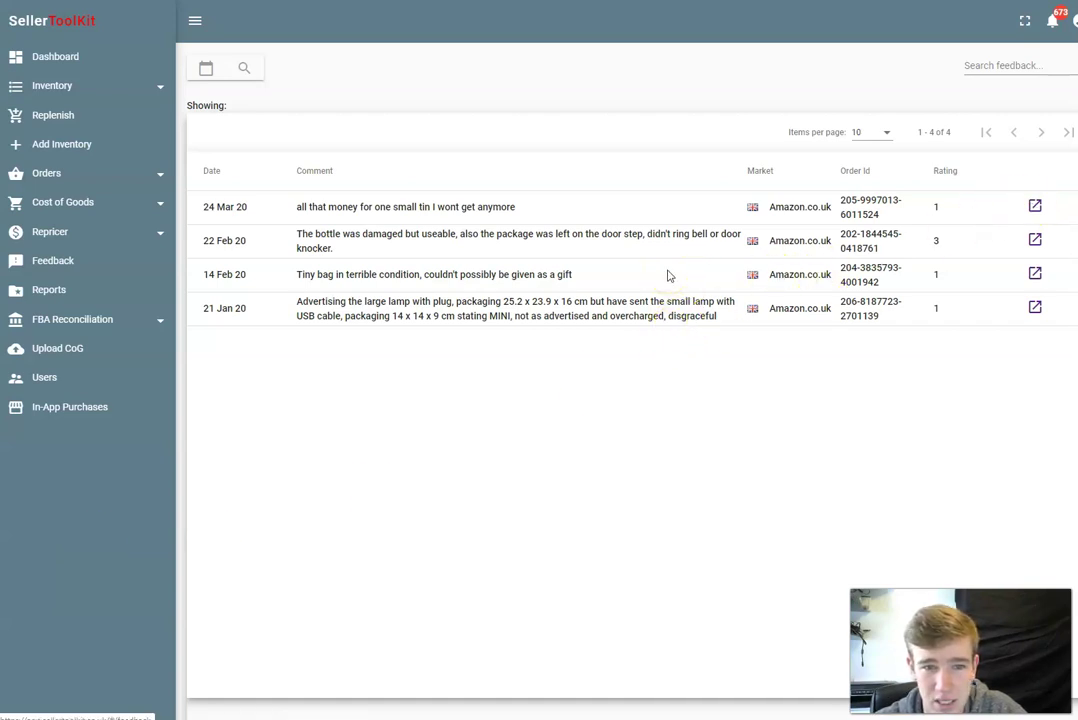
drag(549, 211, 297, 210)
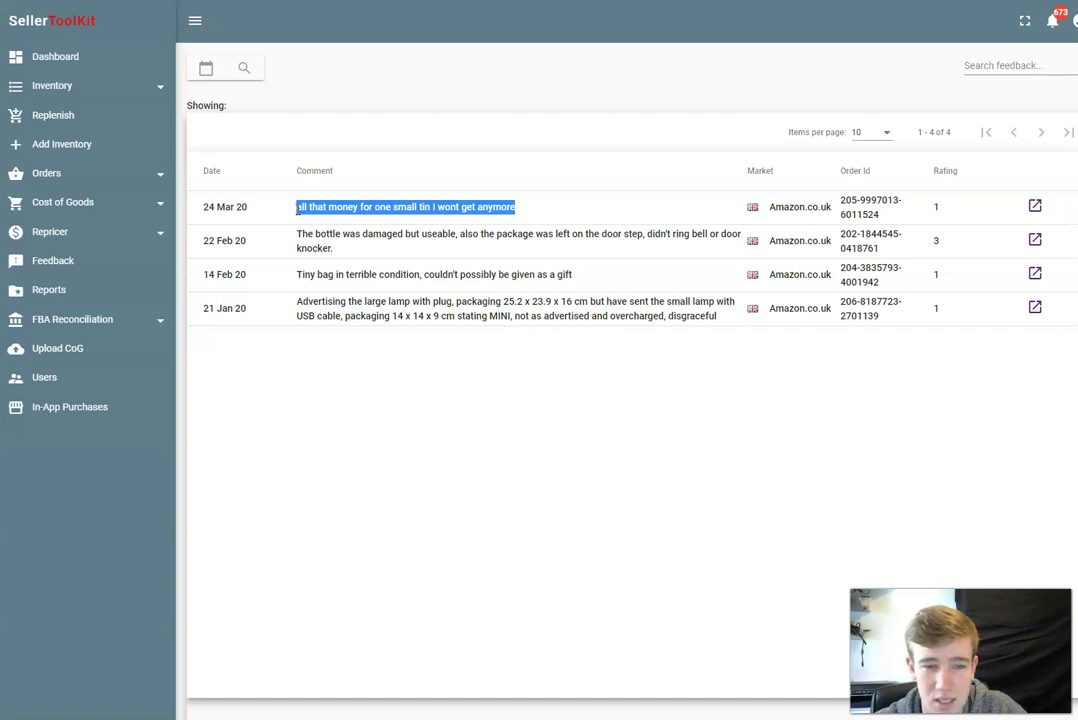
drag(555, 274, 283, 243)
click(286, 242)
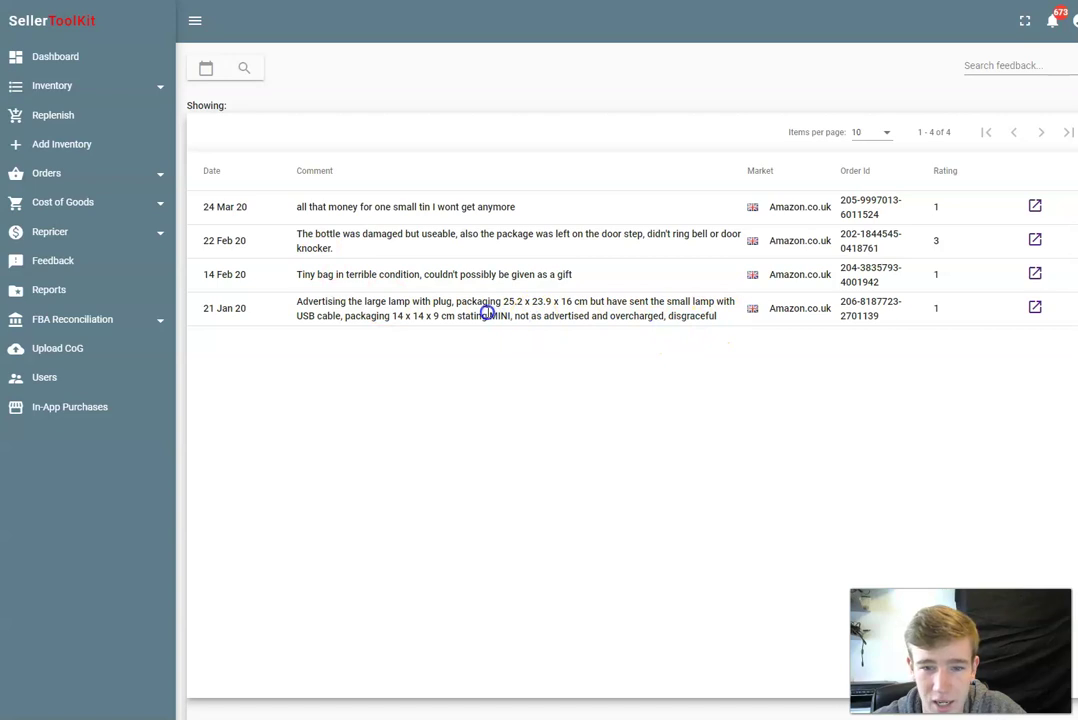
drag(487, 312, 717, 316)
click(296, 318)
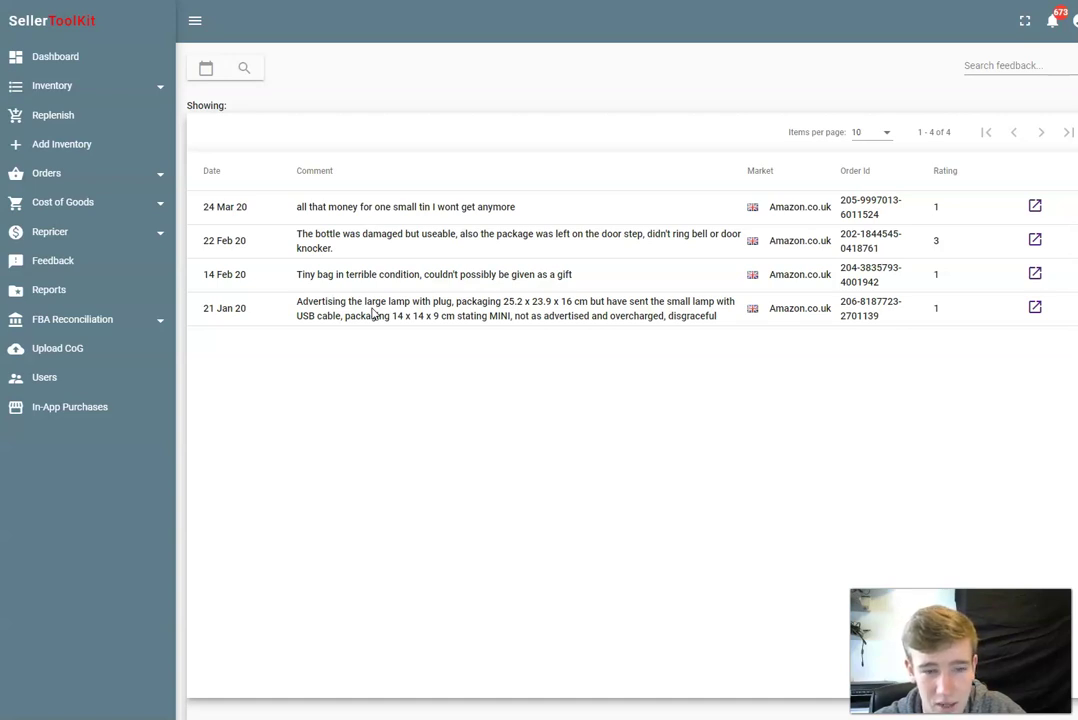
click(433, 205)
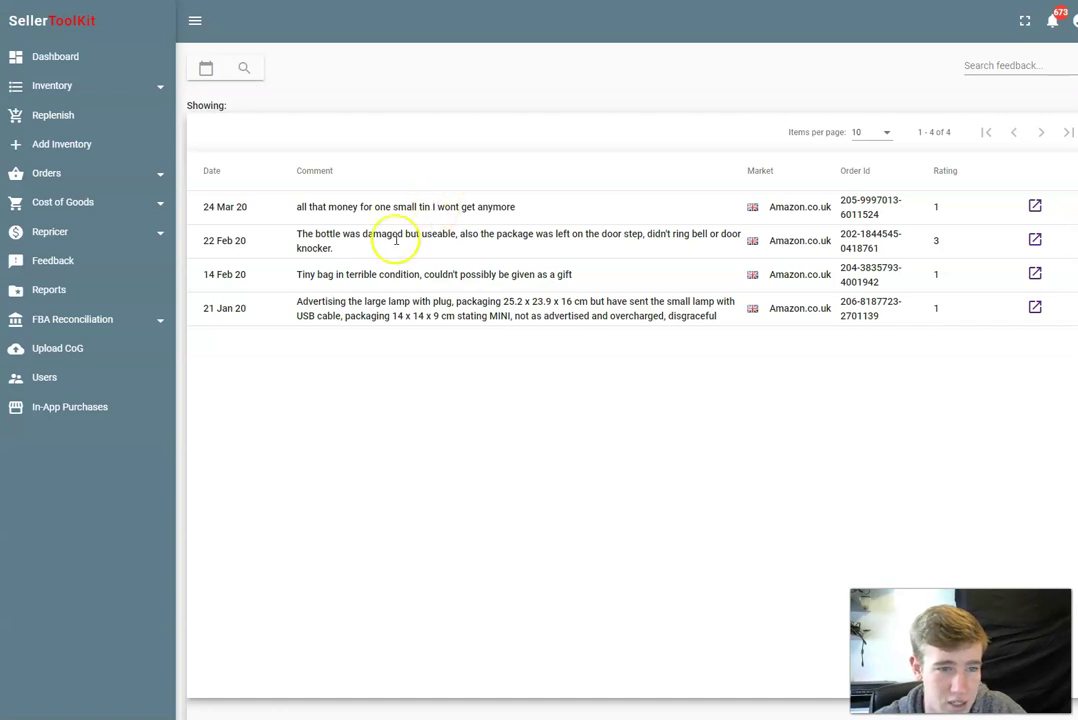
Open FBA Reconciliation > Inventory > Reimbursement Missing and scroll through its 71 items.
click(42, 320)
click(66, 350)
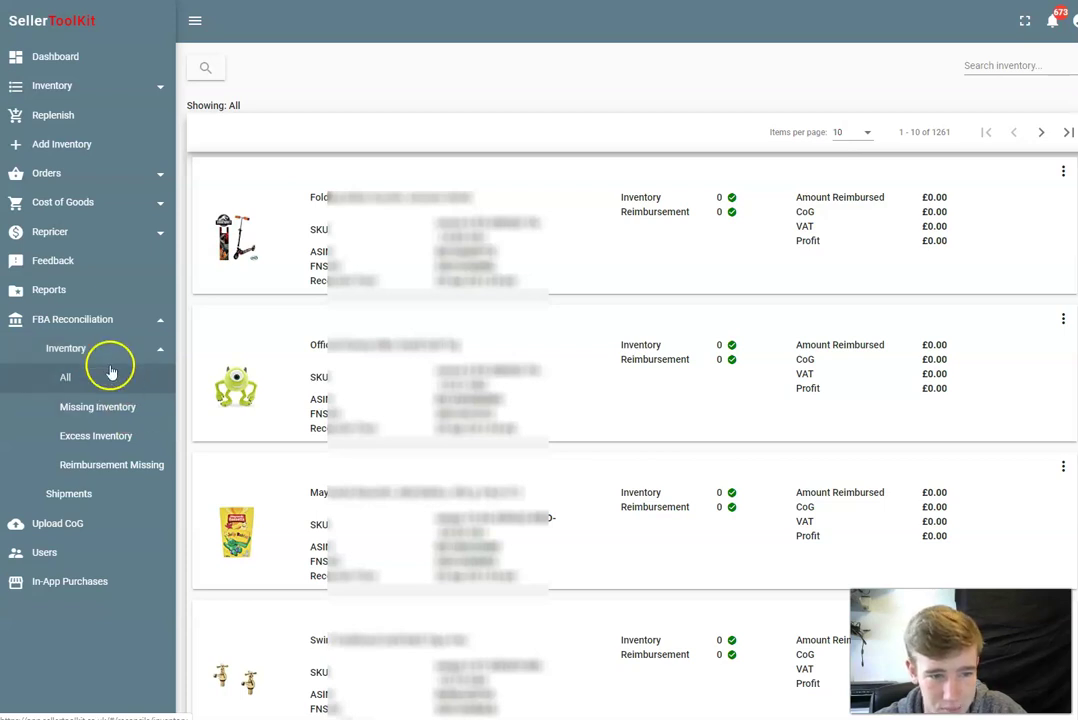
click(110, 465)
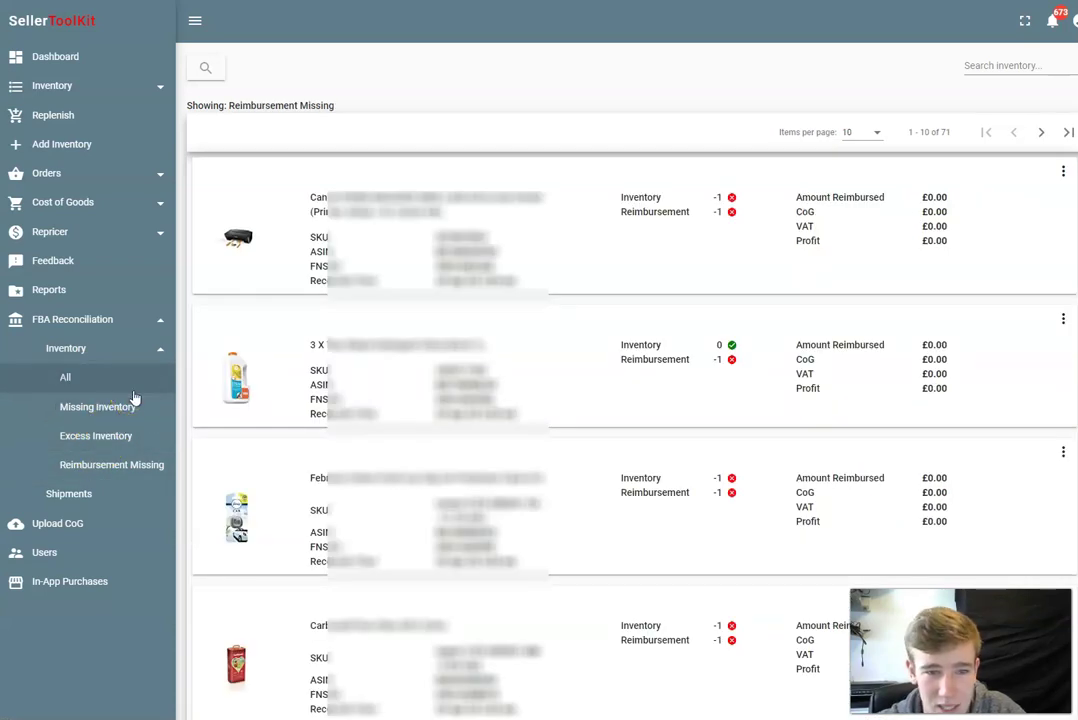
scroll(590, 255, down, 5)
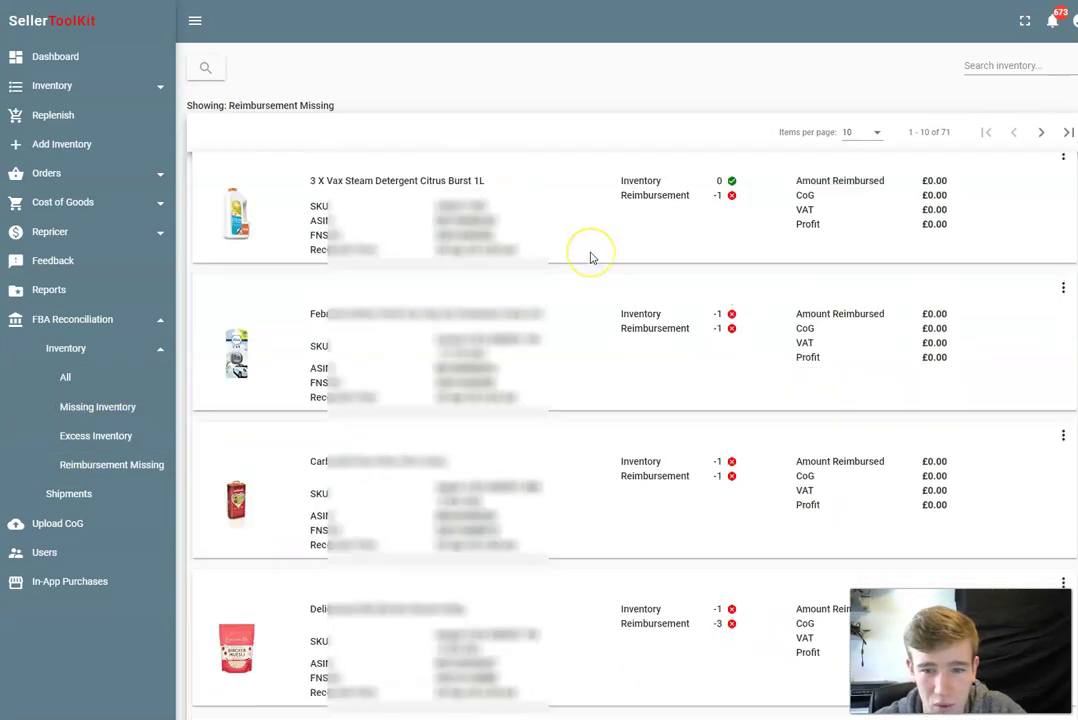
scroll(590, 258, down, 6)
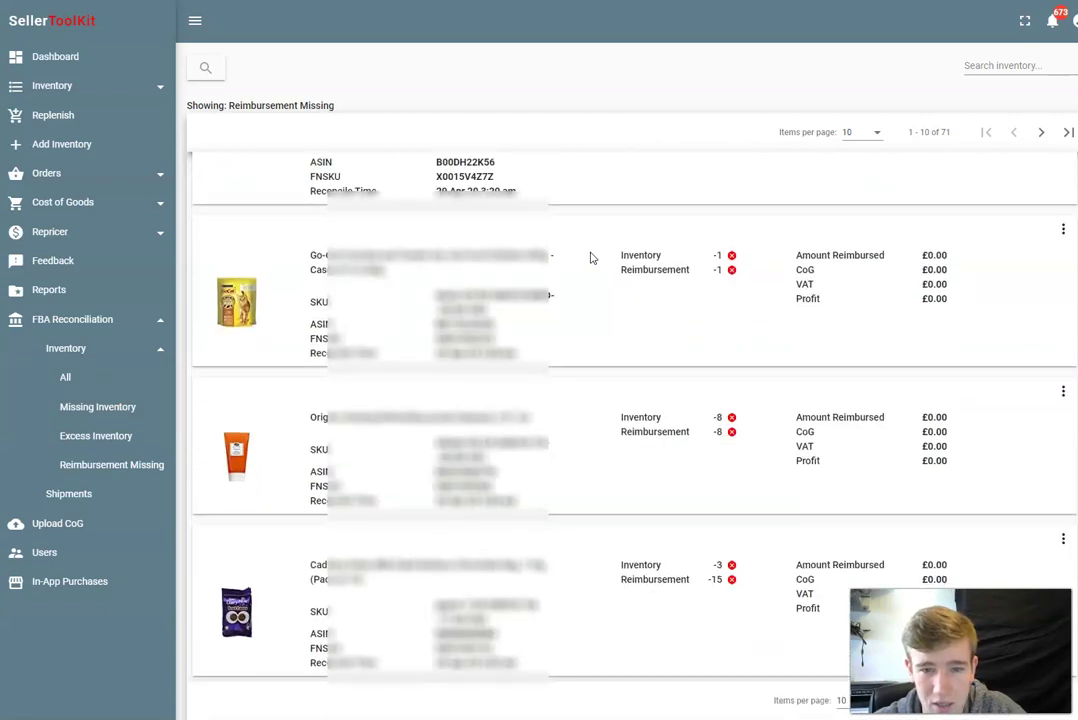
scroll(588, 258, up, 8)
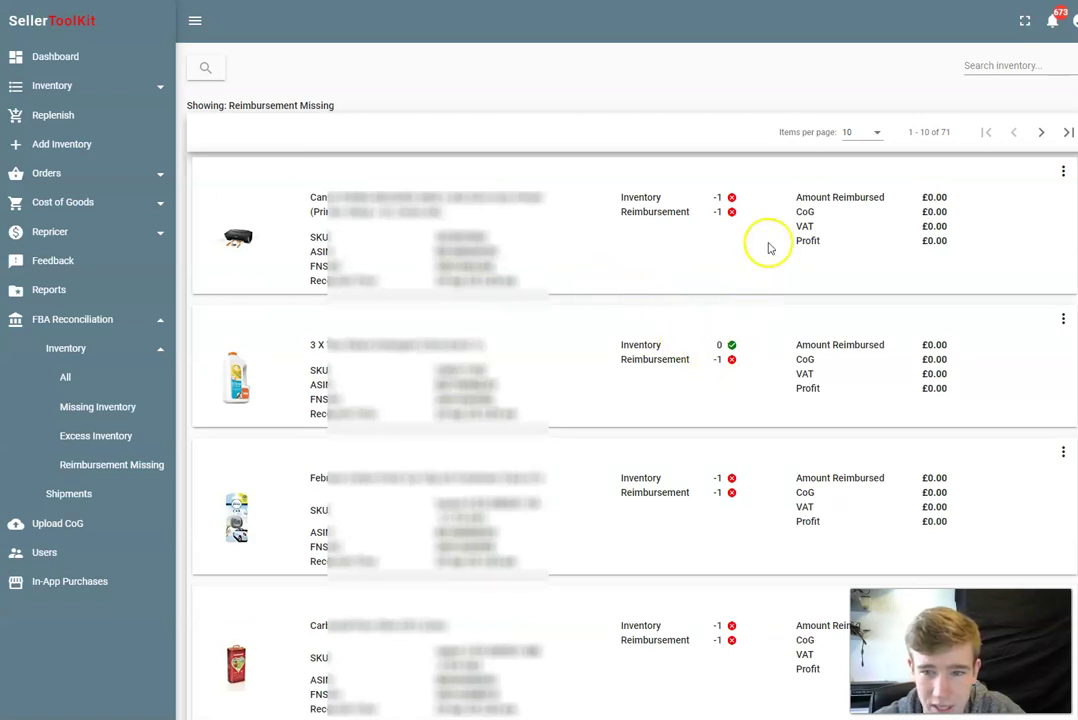
click(1063, 172)
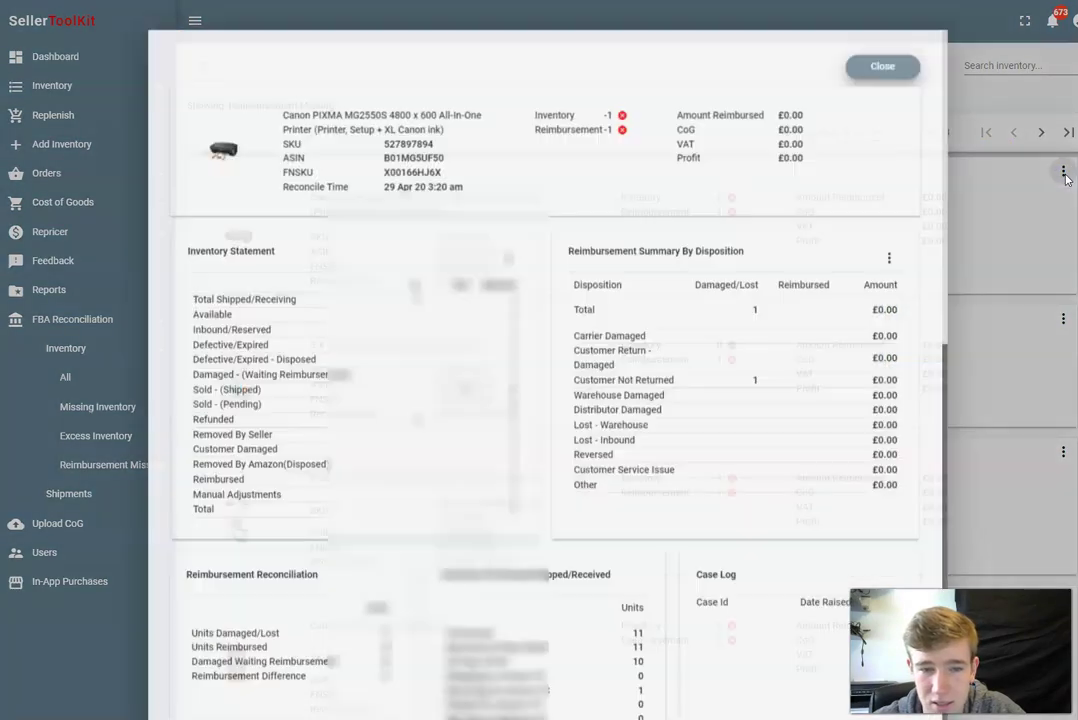
scroll(762, 203, down, 6)
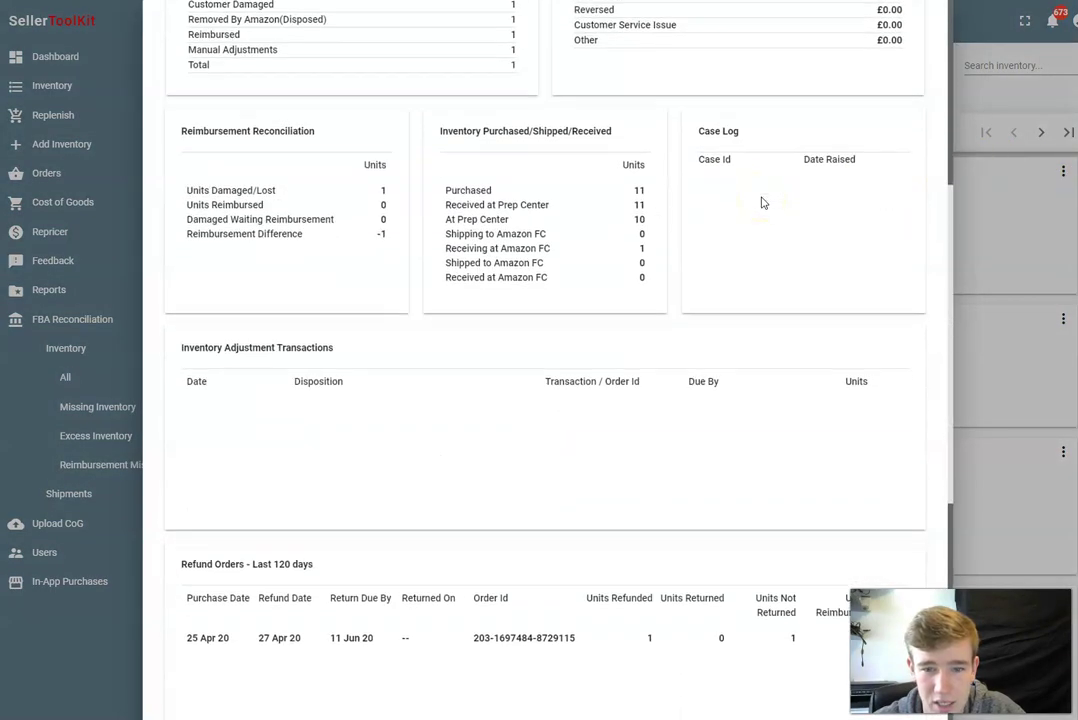
scroll(762, 203, down, 3)
scroll(762, 203, up, 9)
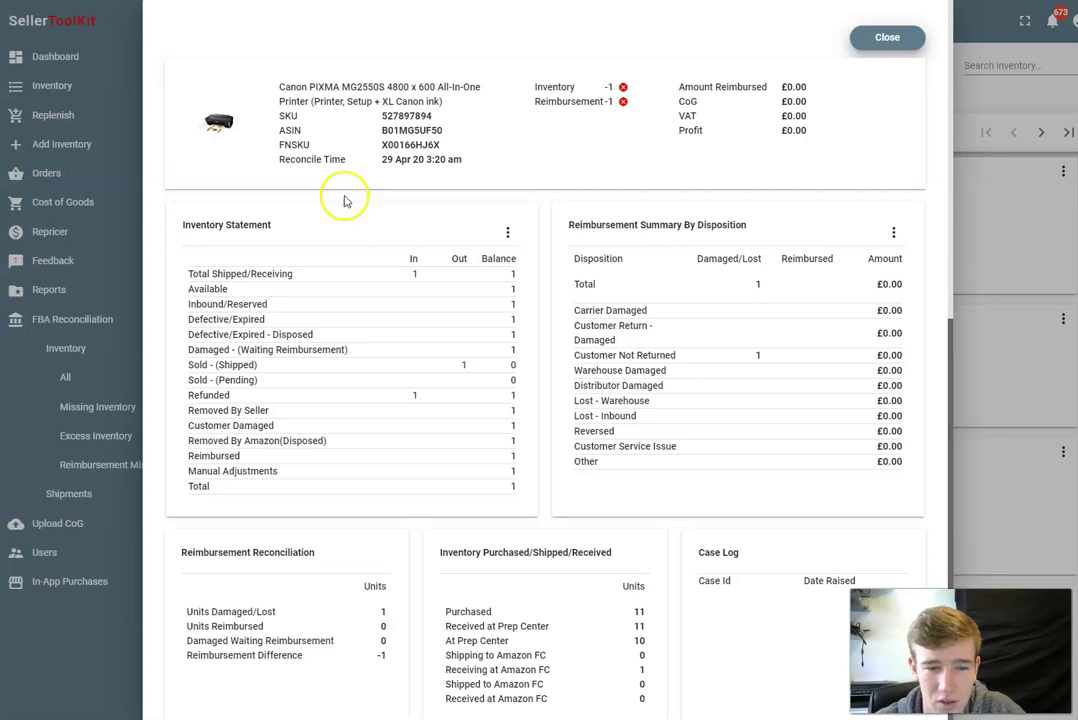
scroll(344, 200, down, 1)
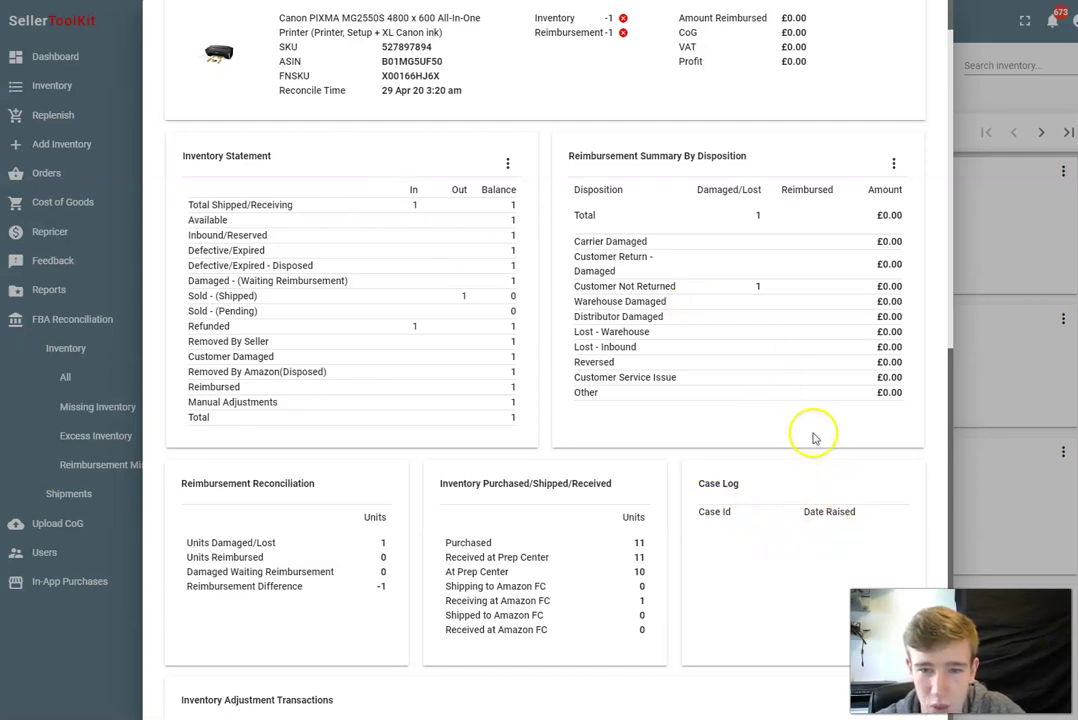
scroll(815, 437, up, 2)
click(888, 31)
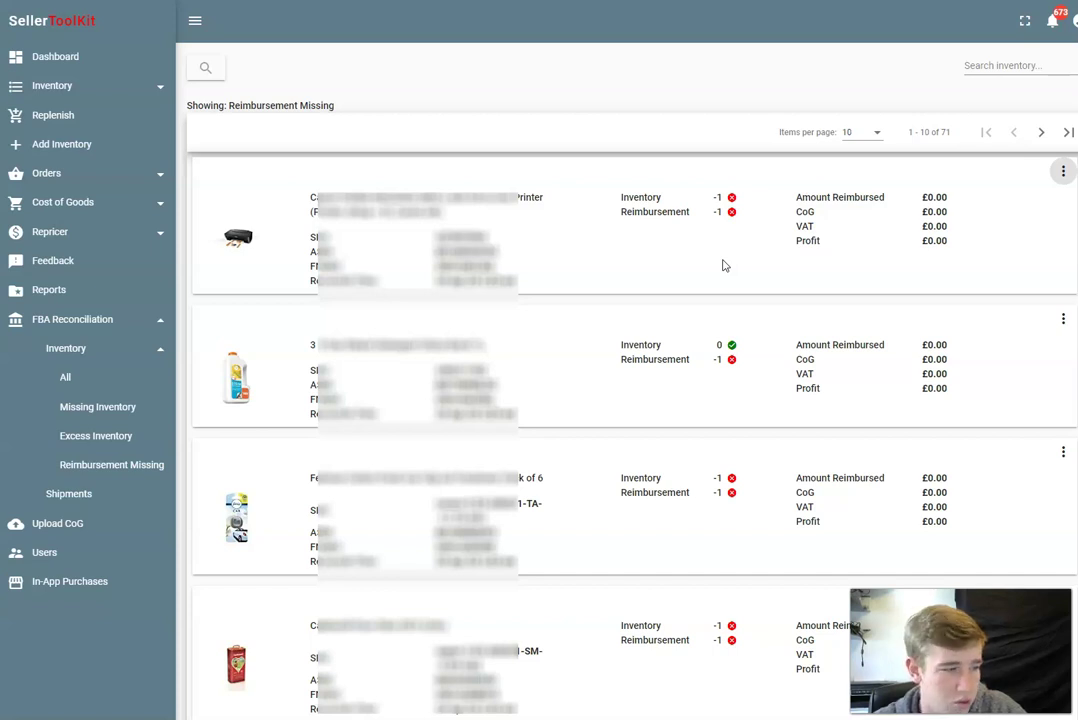
click(668, 286)
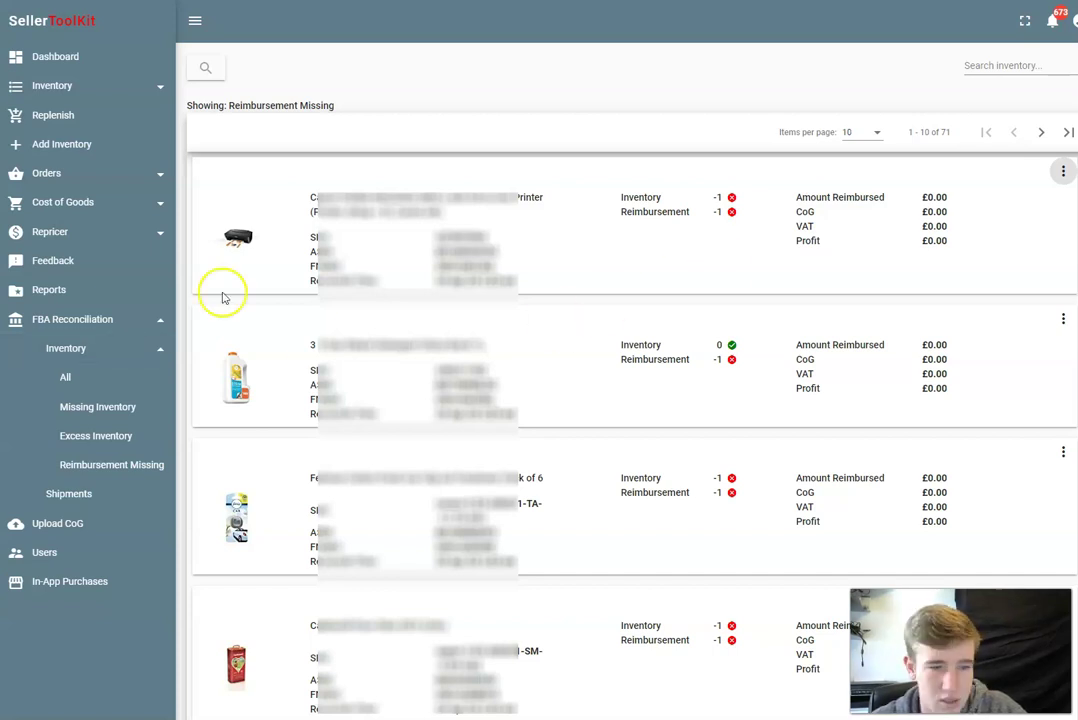
click(137, 375)
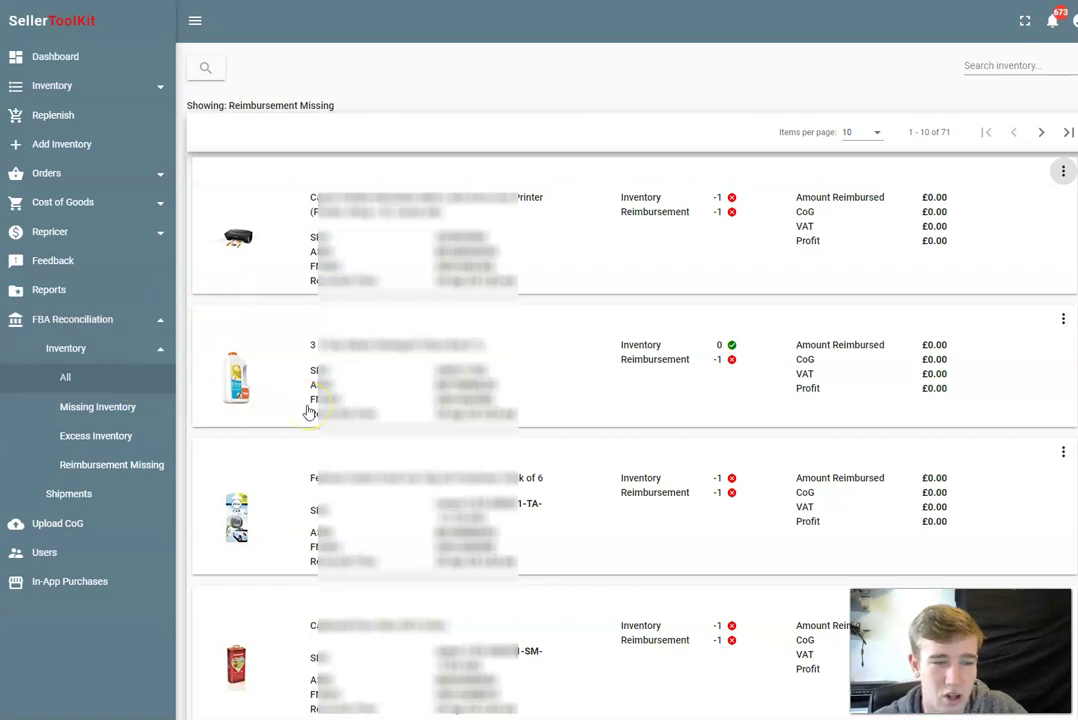